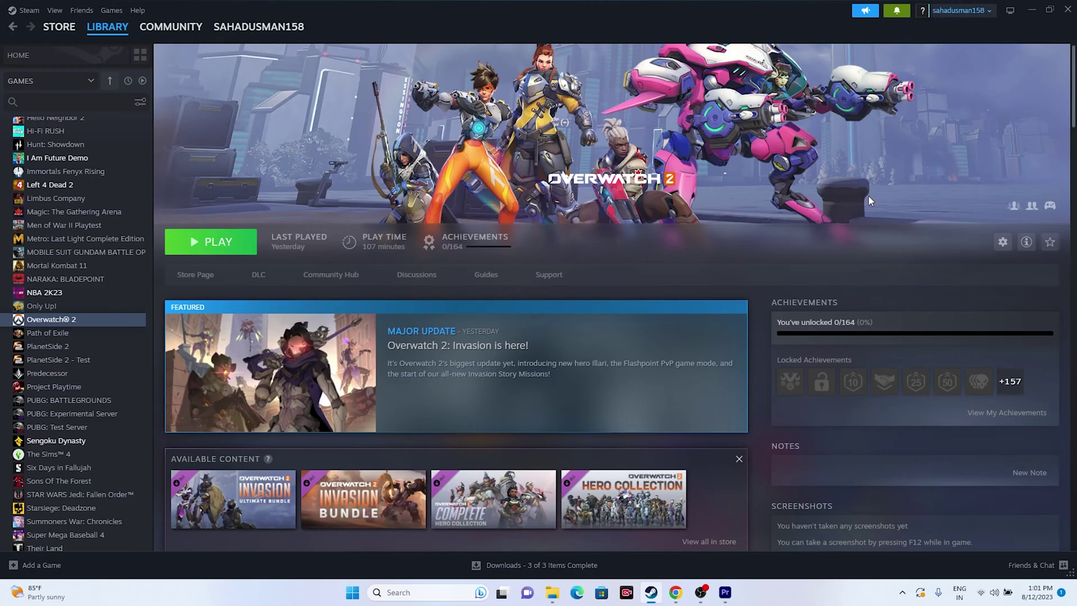
Restart the computer from the Start menu power options.
click(353, 594)
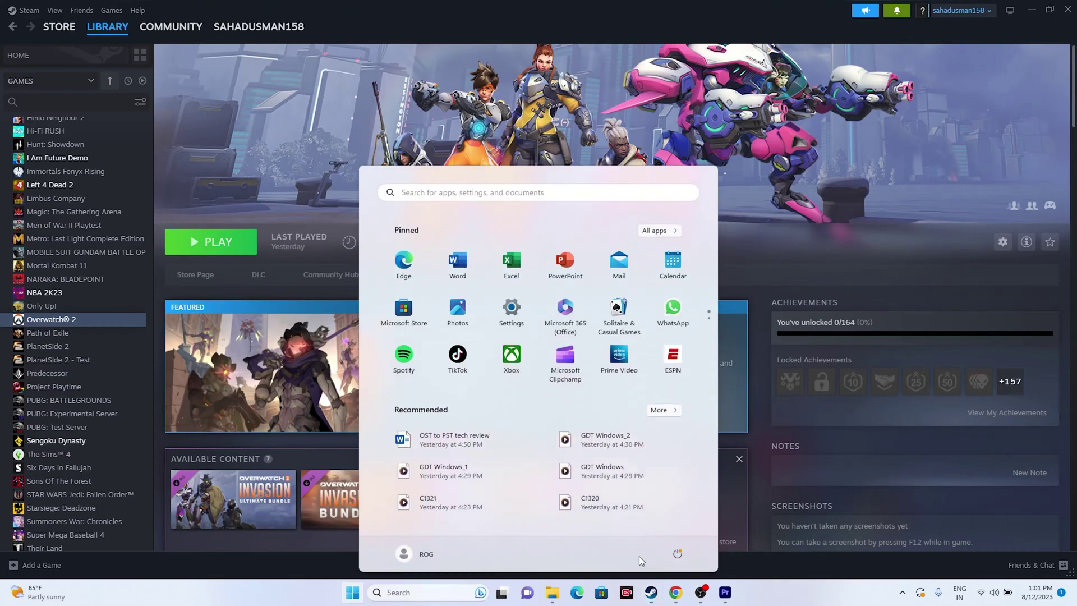
click(677, 555)
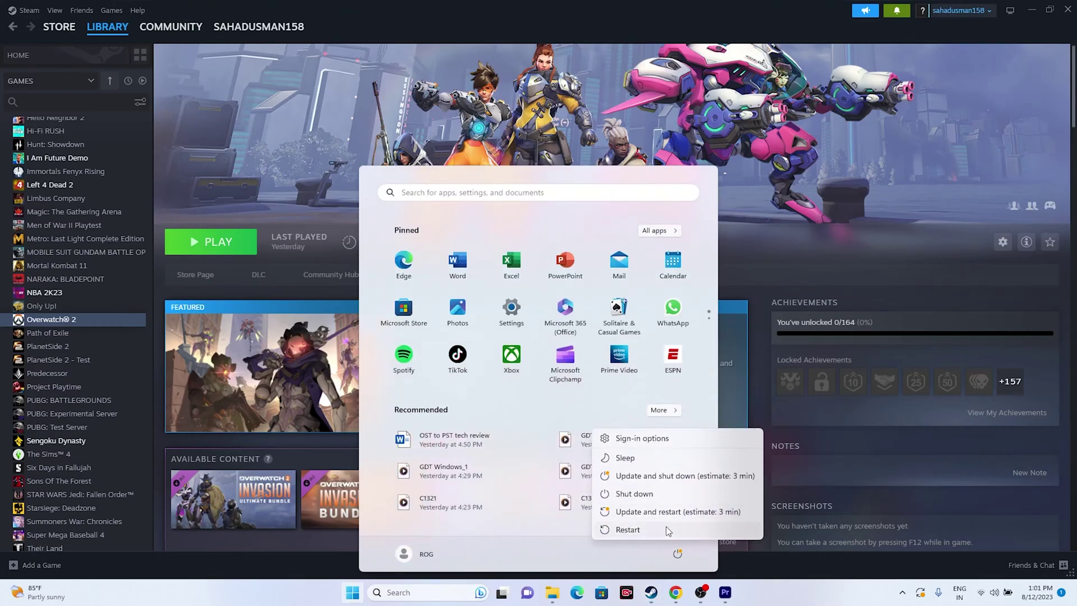
click(809, 602)
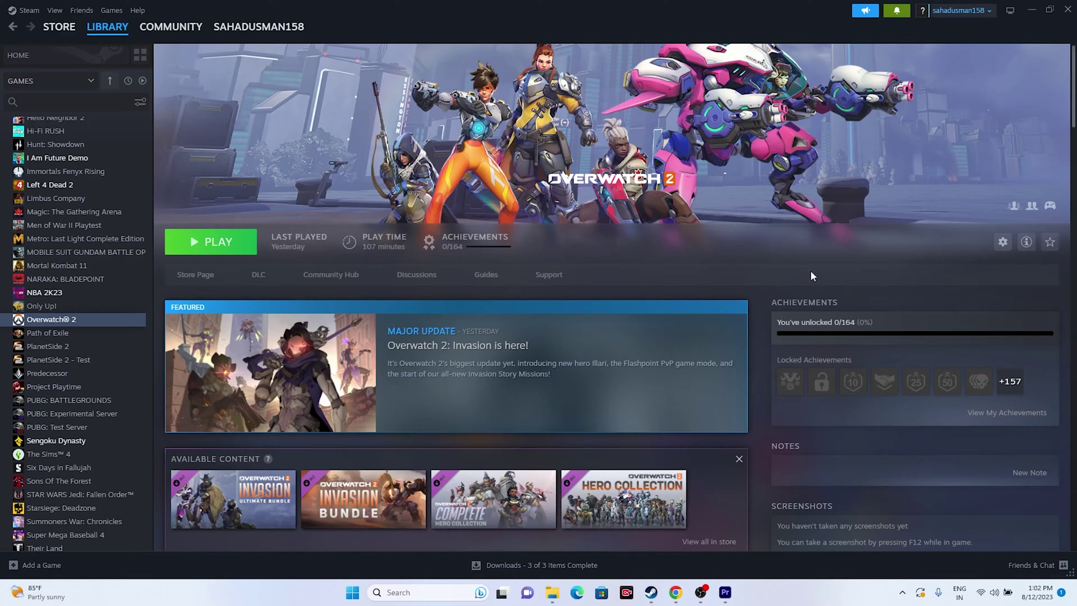
Verify the integrity of Overwatch 2's installed files from its Steam properties, then close the properties.
right_click(65, 321)
click(86, 407)
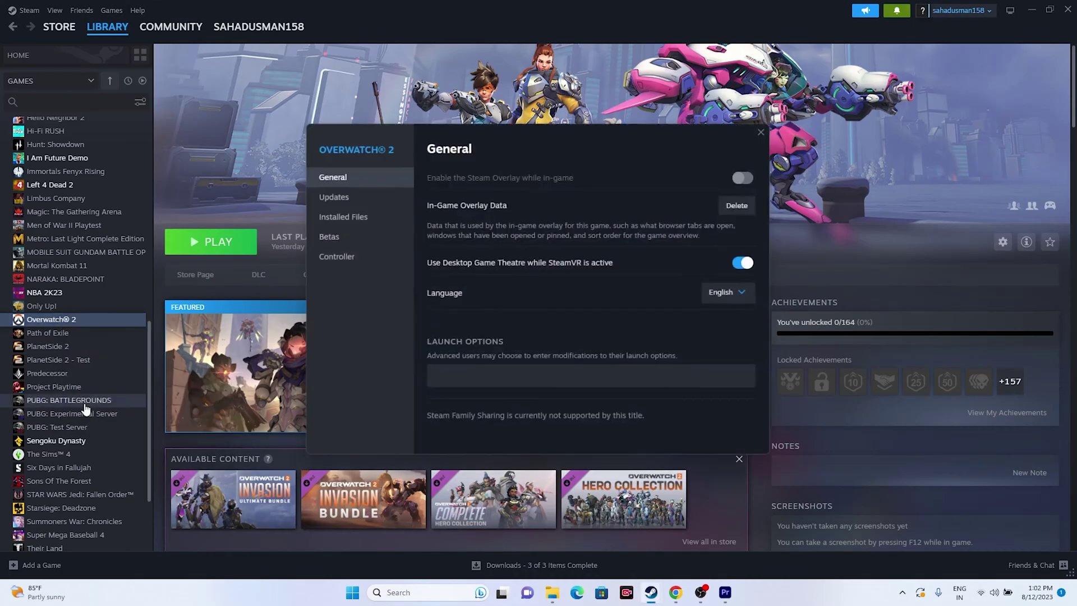
click(370, 222)
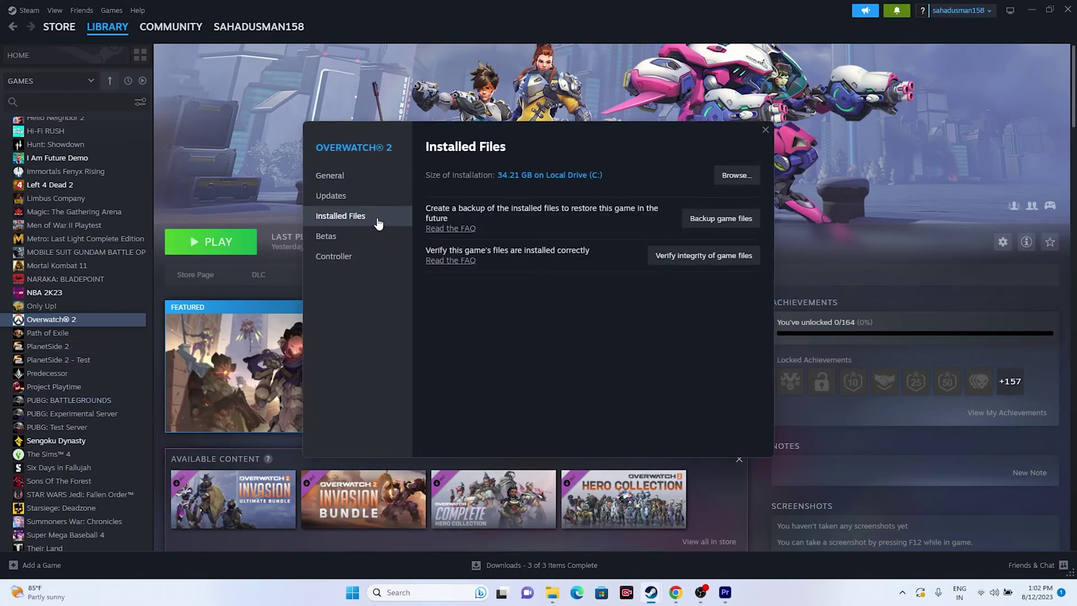
click(724, 257)
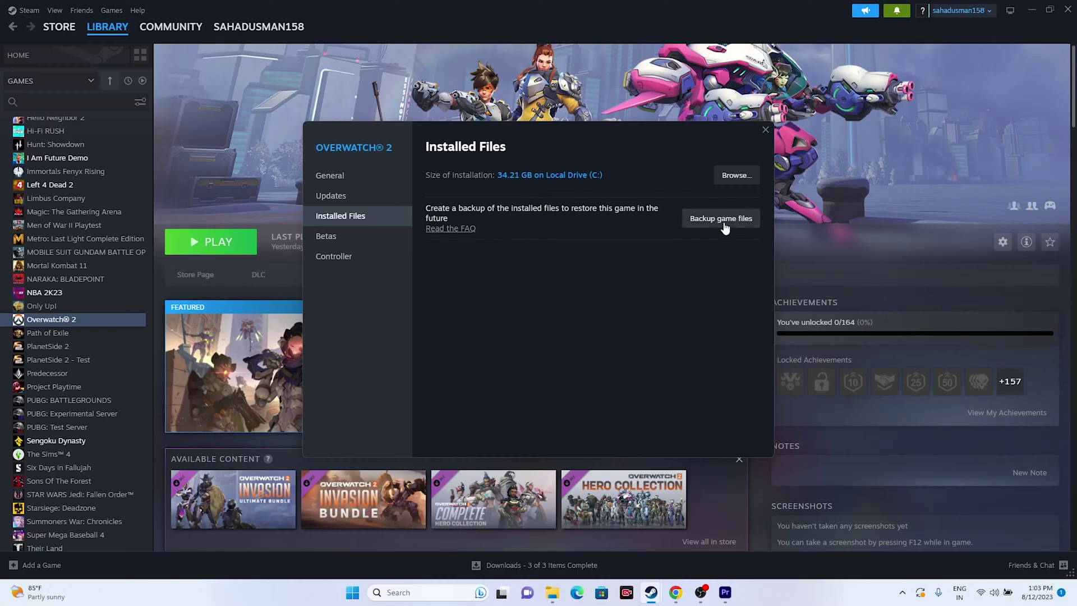
click(765, 130)
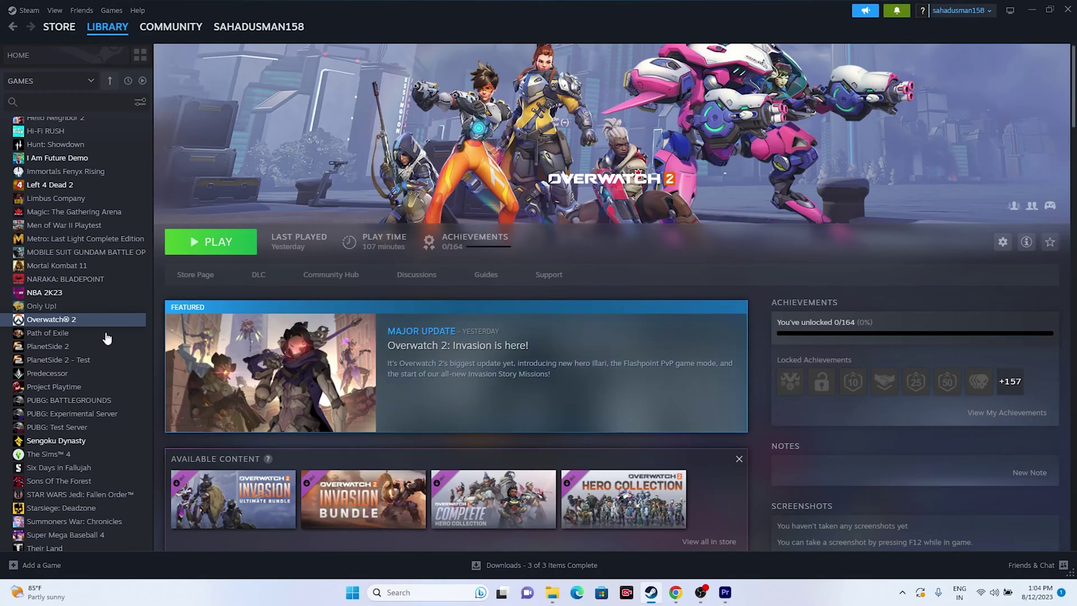
Browse to Overwatch 2's folder C:\Program Files (x86)\Steam\steamapps\common\Overwatch and bring it to the front.
right_click(83, 324)
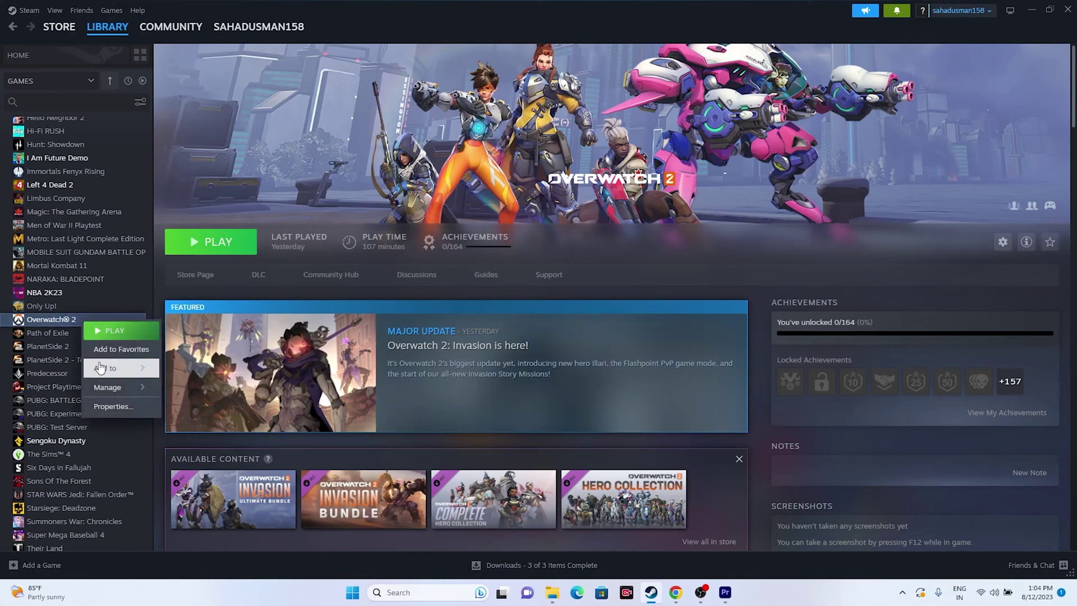
click(101, 403)
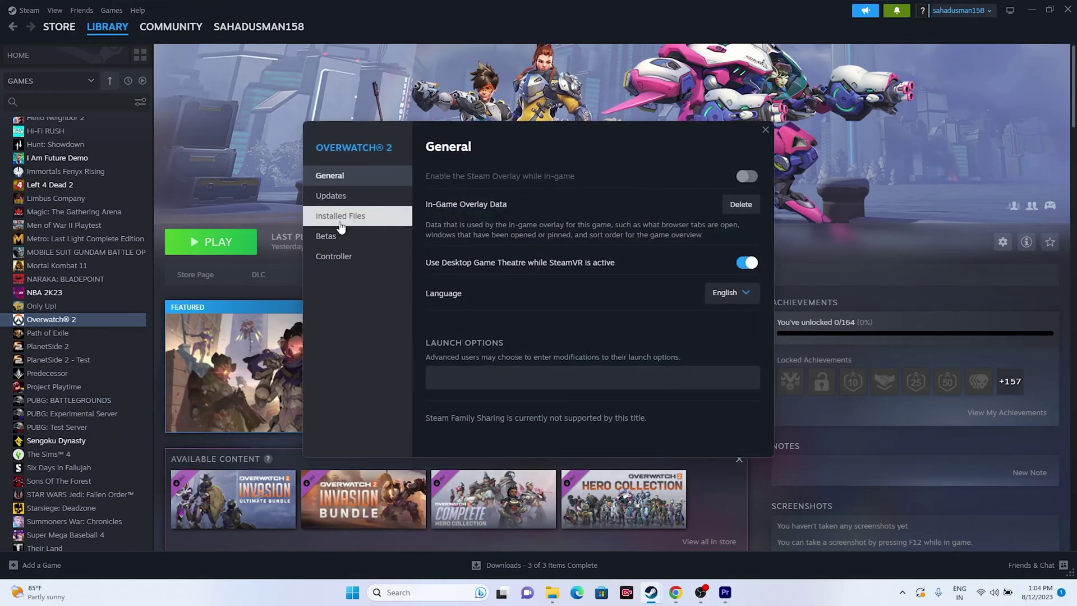
click(338, 218)
click(736, 176)
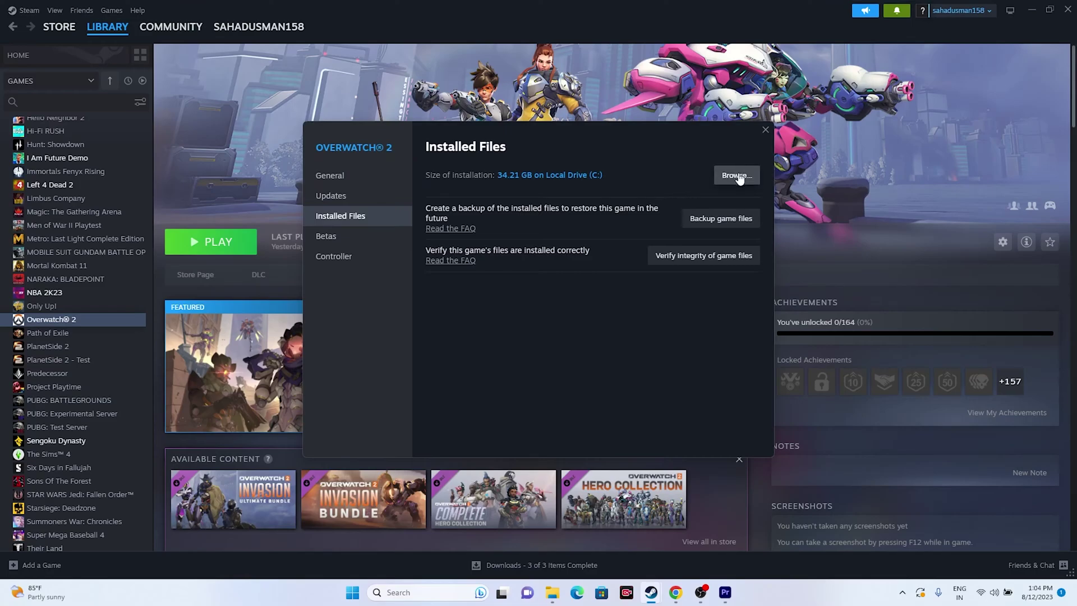
click(1028, 13)
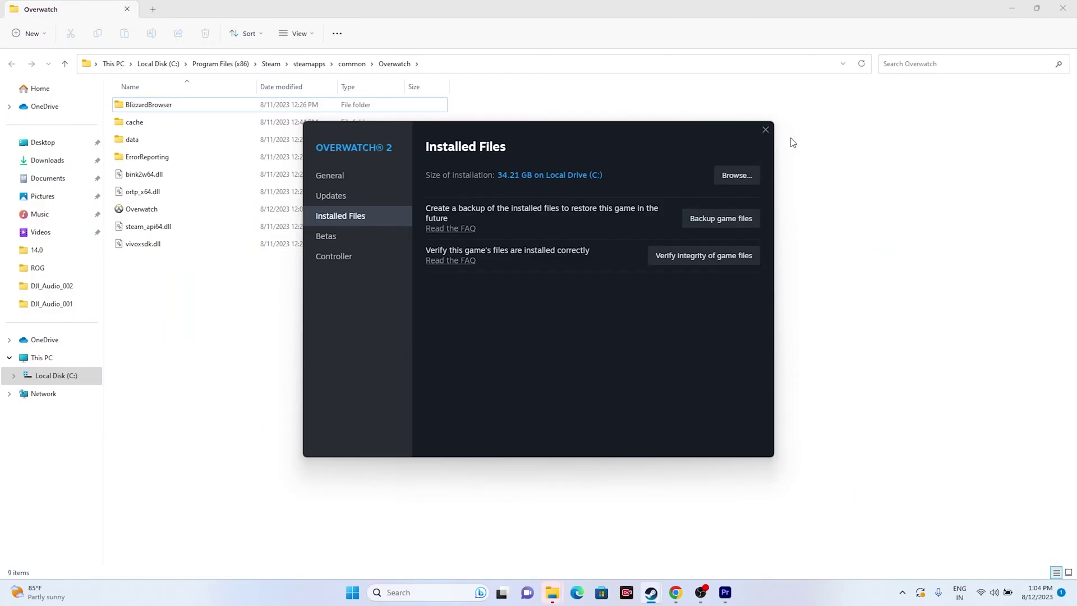
click(797, 139)
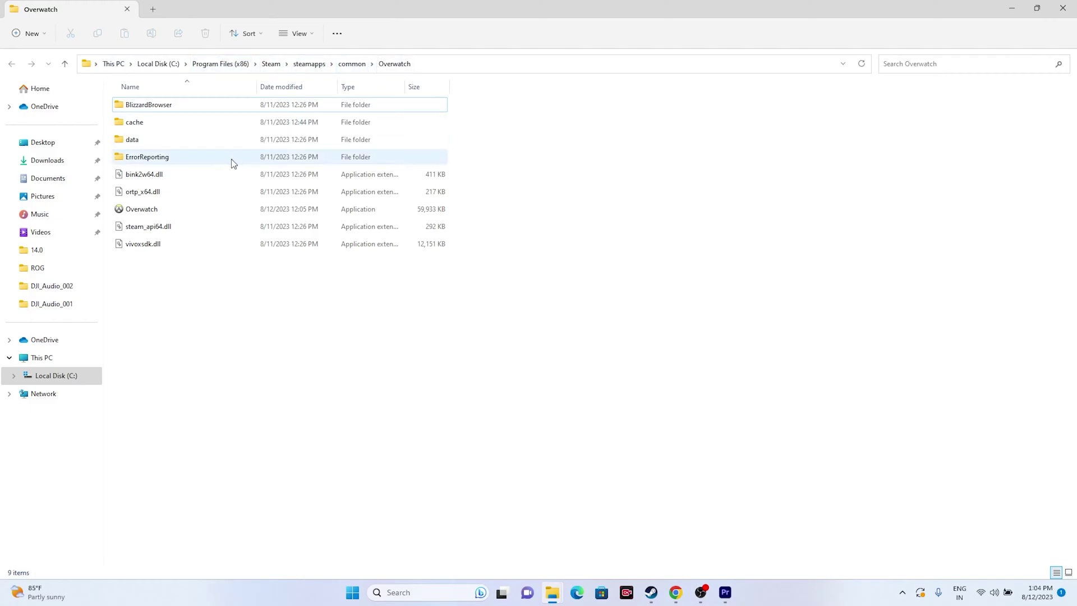
Turn on 'Run this program as an administrator' in Overwatch.exe's Compatibility properties and apply it.
click(173, 213)
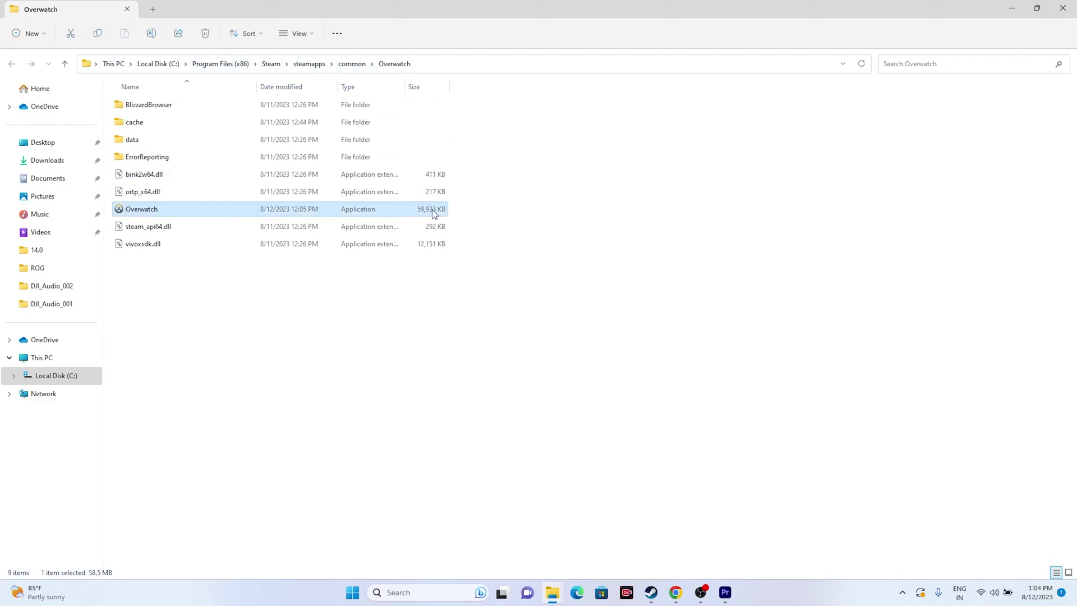
mouse_move(172, 211)
right_click(163, 211)
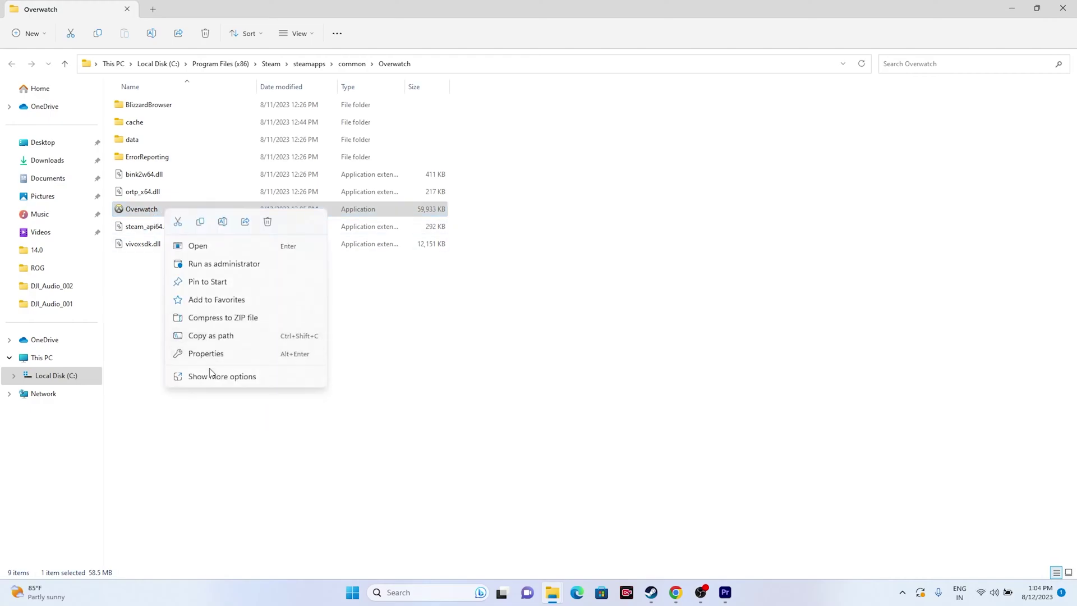
click(212, 374)
click(232, 364)
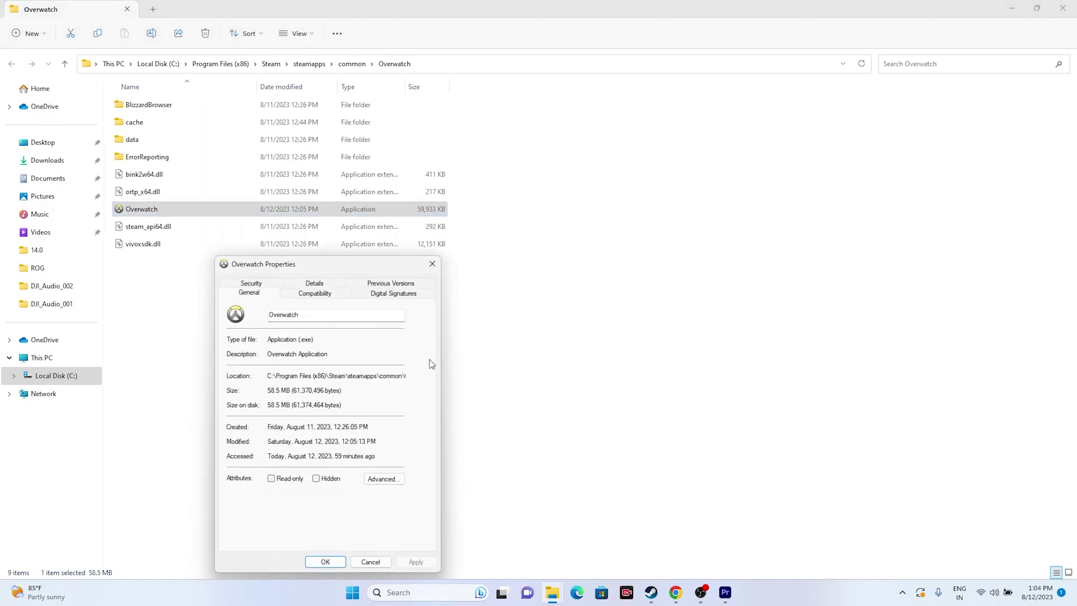
click(331, 294)
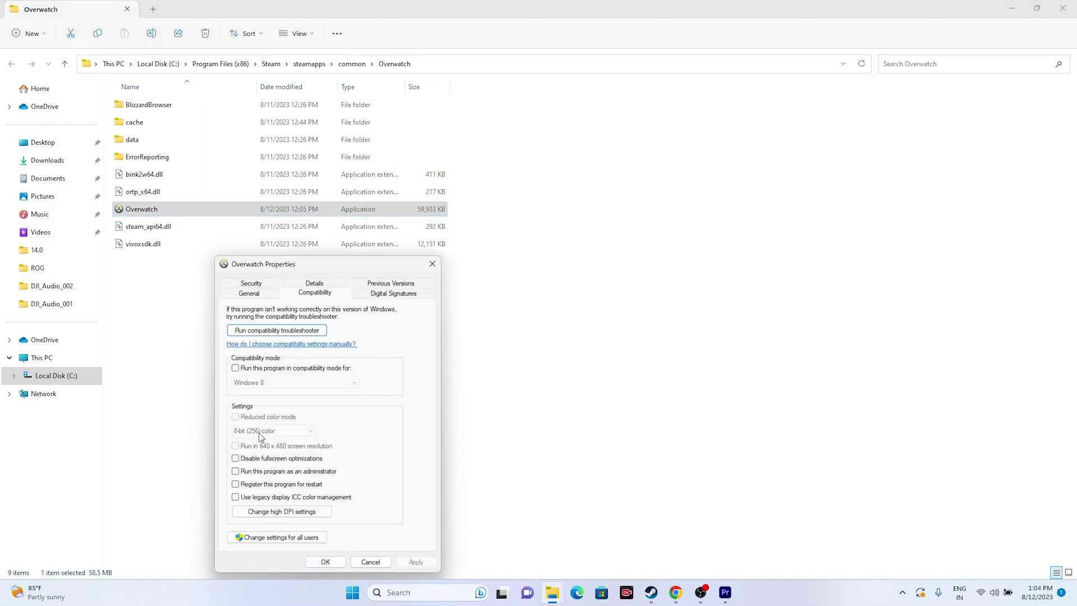
click(236, 472)
click(405, 563)
click(325, 561)
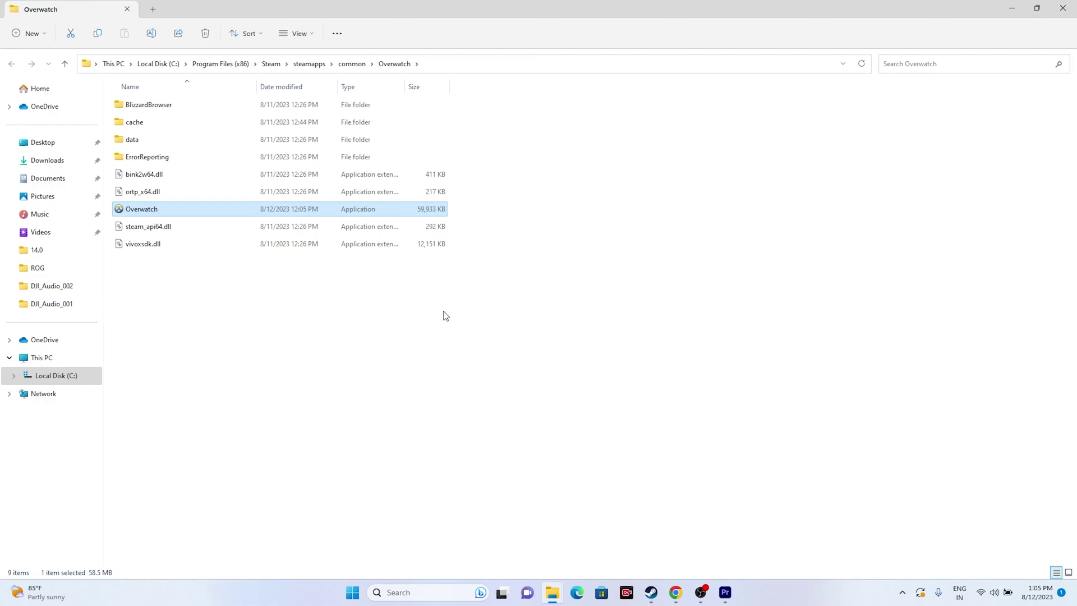
Set Overwatch.exe's compatibility mode to Windows 8, apply it, and close the Overwatch folder window.
right_click(174, 217)
click(202, 382)
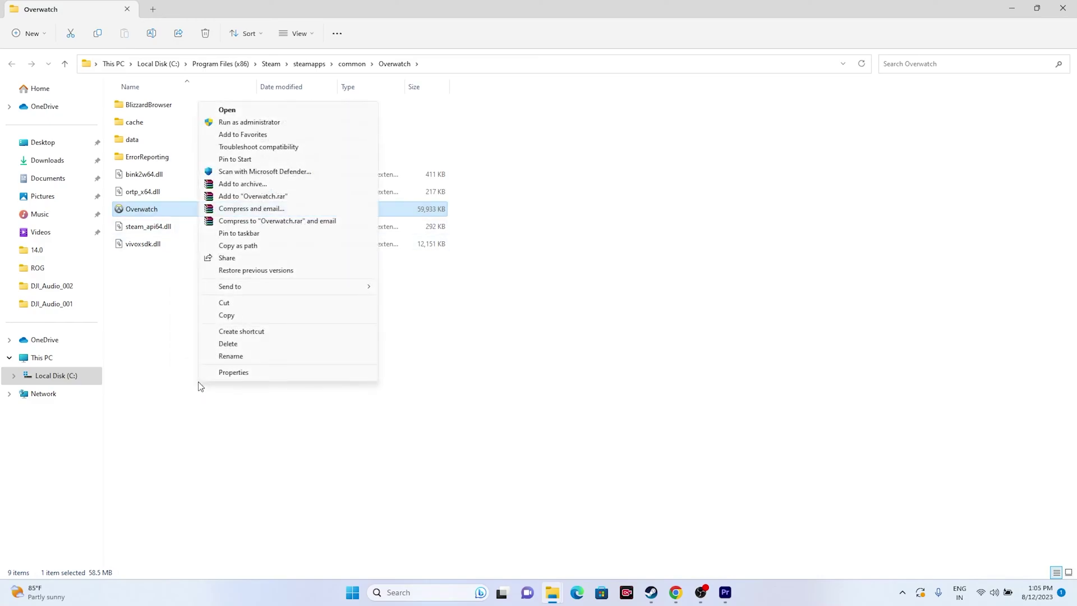
click(234, 373)
click(297, 293)
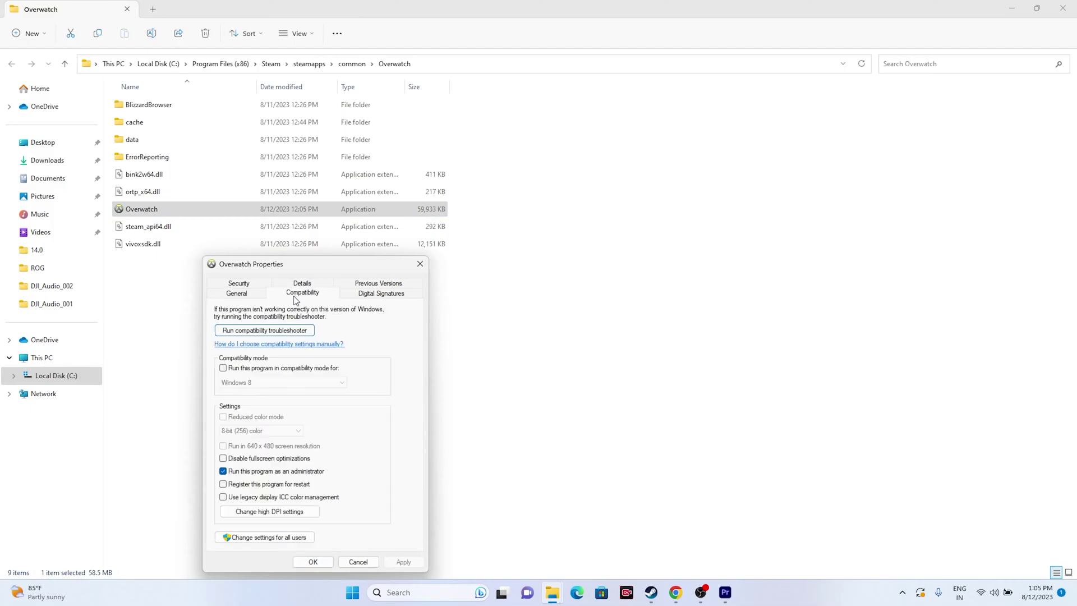
click(223, 368)
click(314, 382)
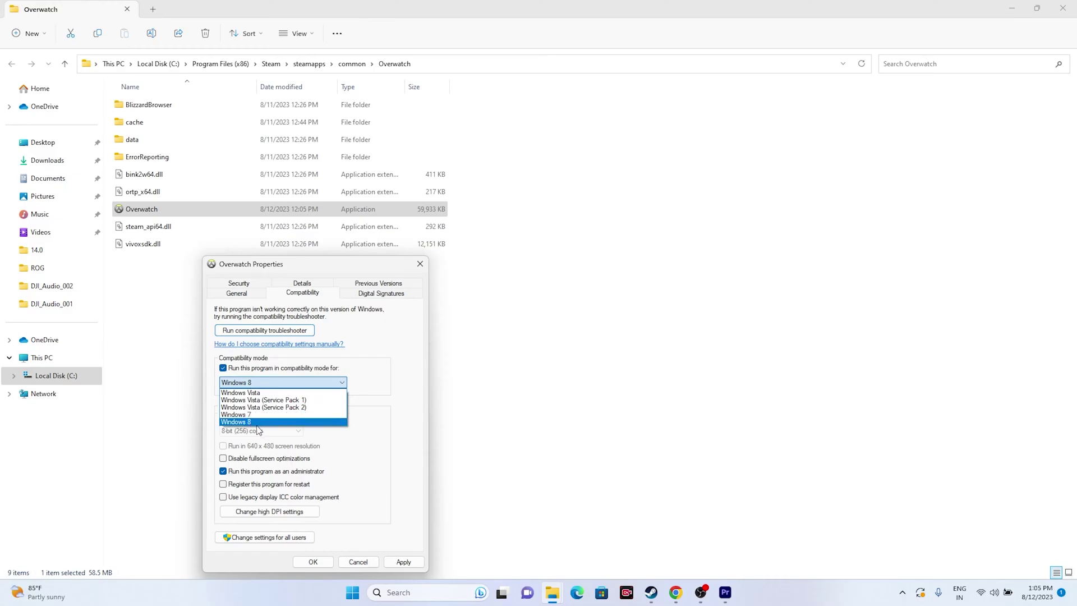
click(251, 422)
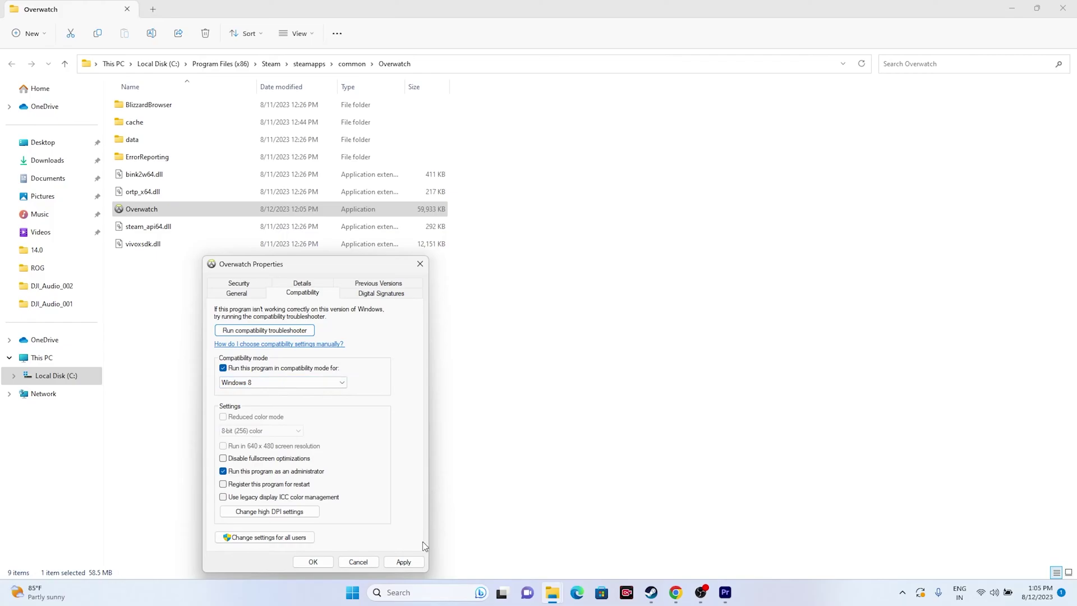
click(403, 562)
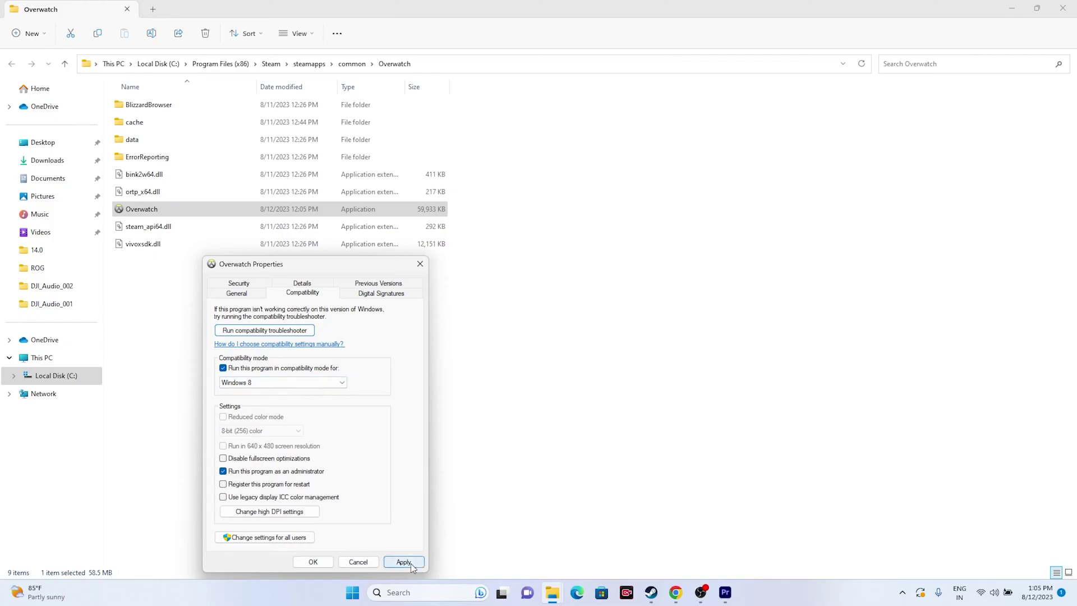
click(420, 264)
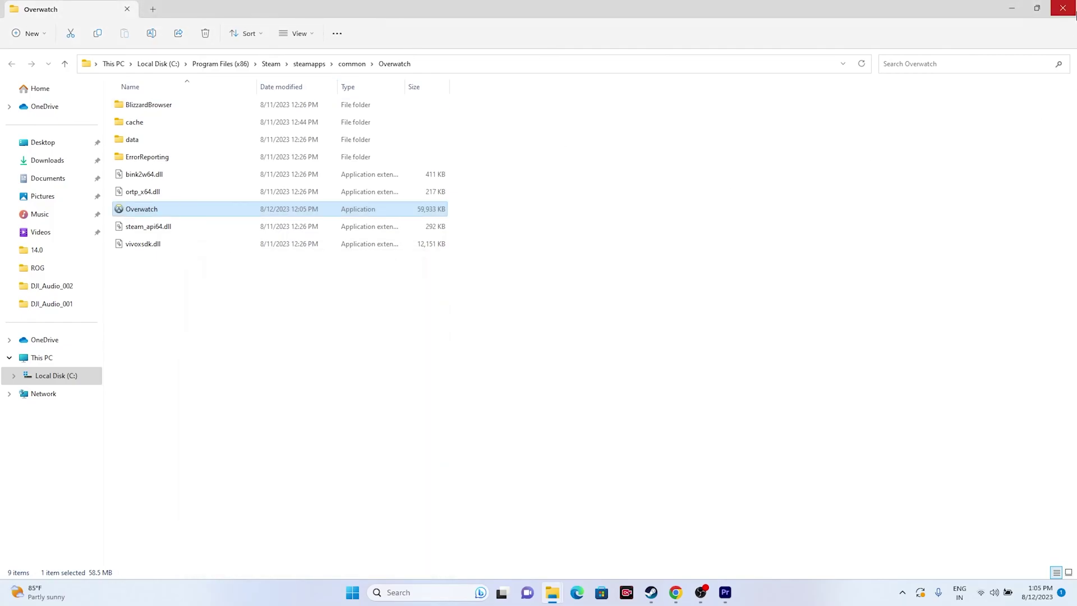
click(1074, 14)
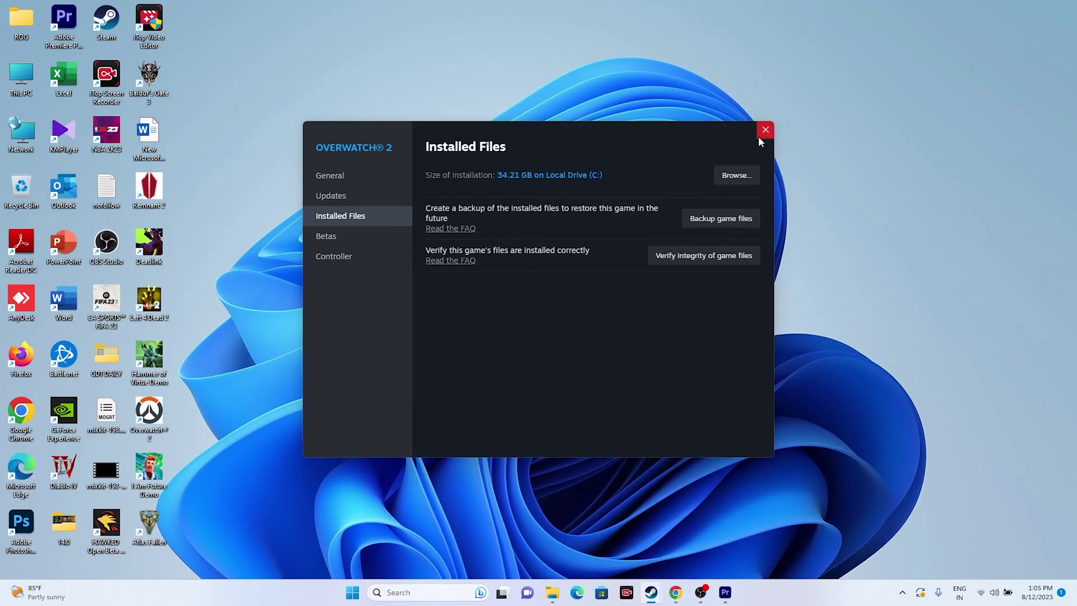
Close Overwatch 2's Steam properties and minimize Steam to reveal the desktop.
click(765, 130)
click(651, 592)
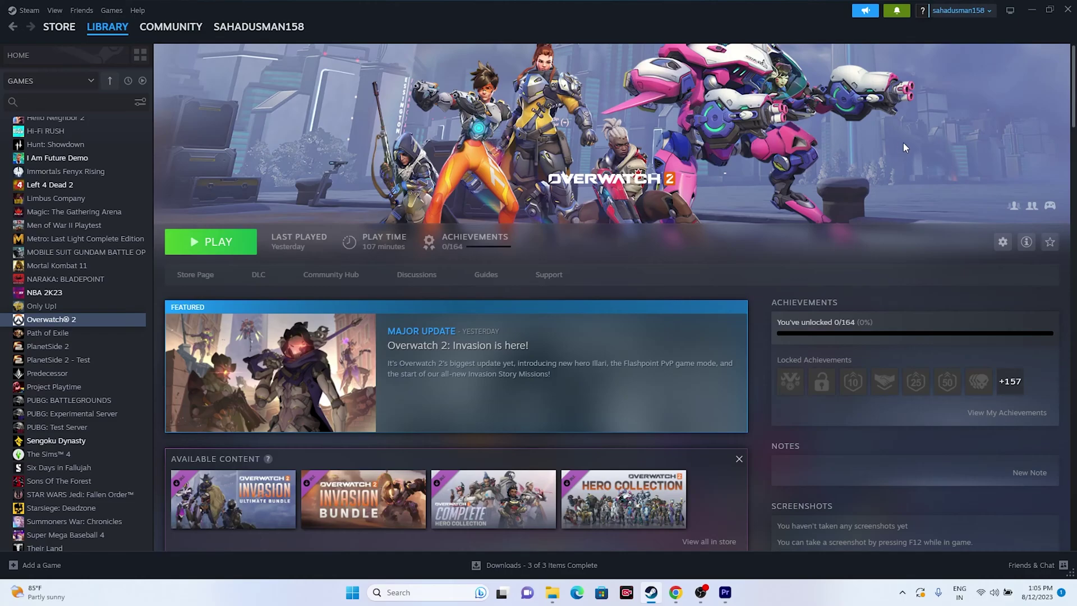
click(1032, 11)
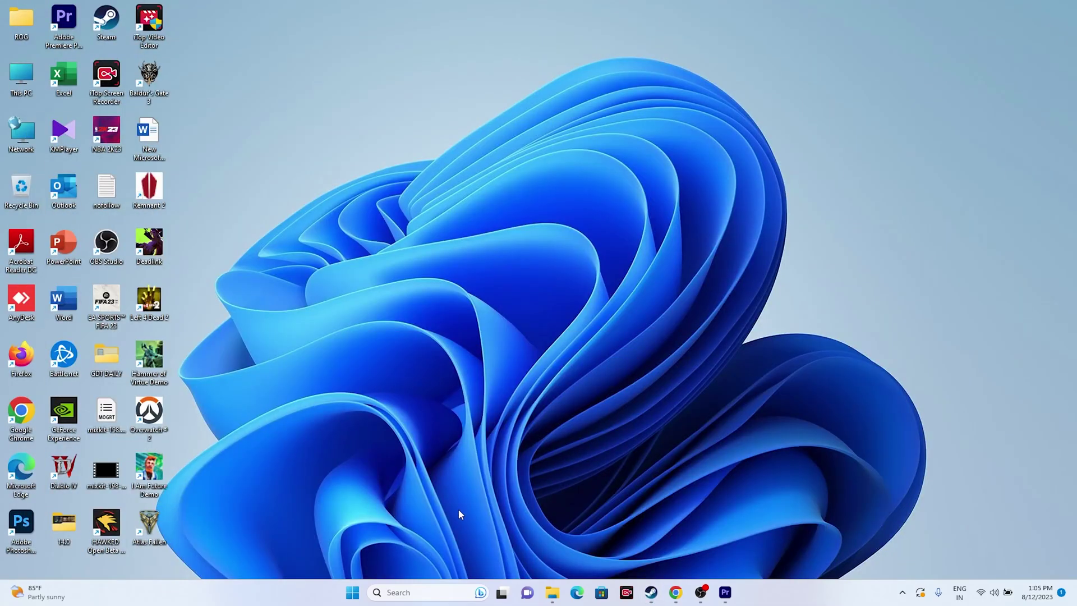
Toggle 'Set time zone automatically' off and back on in Date & time settings, then close Settings.
key(super+s)
click(432, 343)
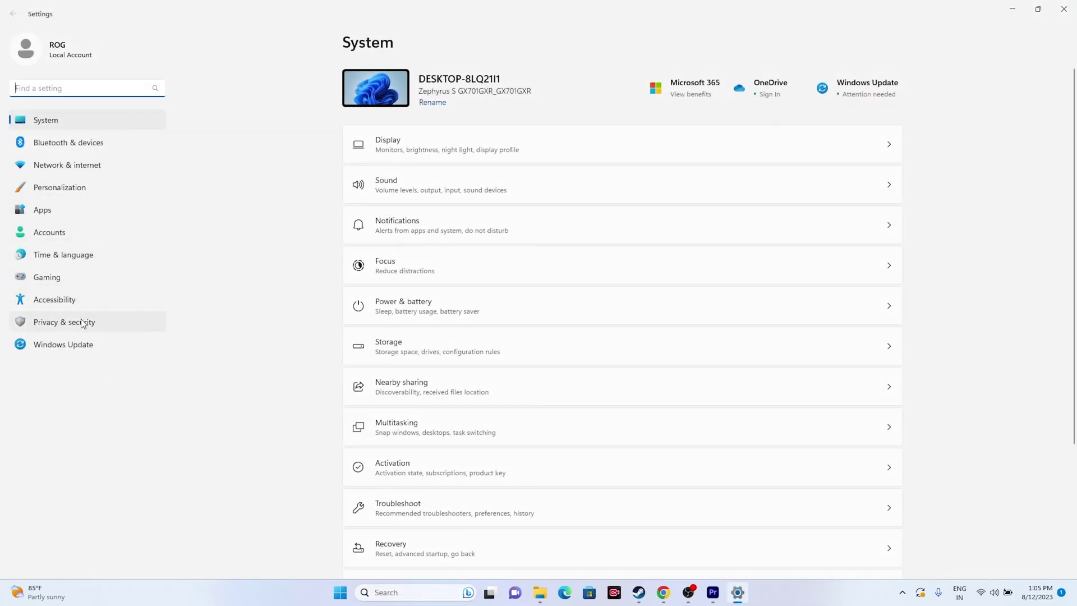
click(60, 254)
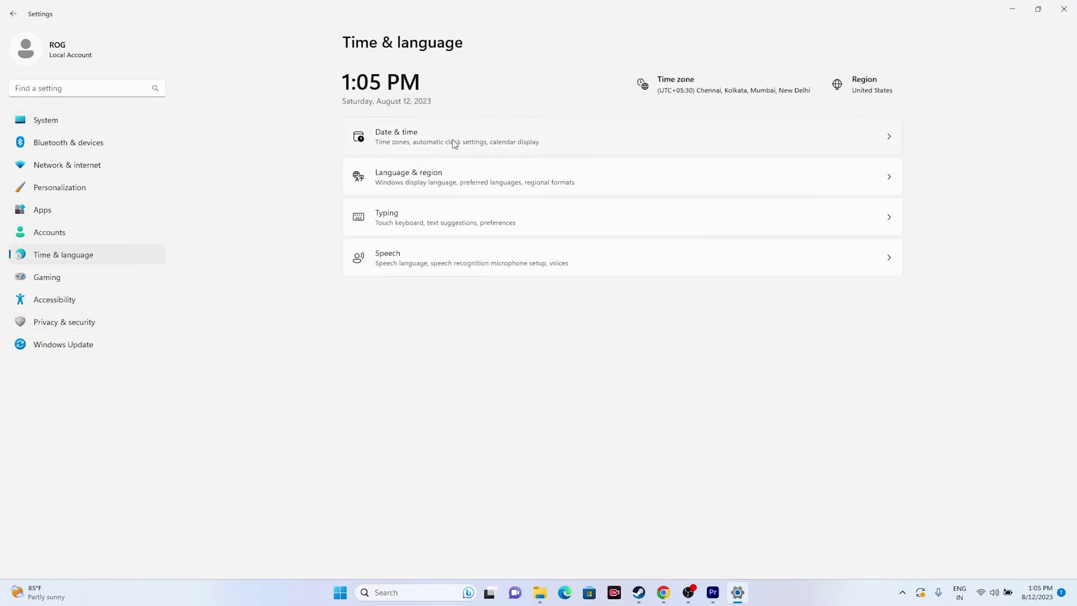
click(402, 134)
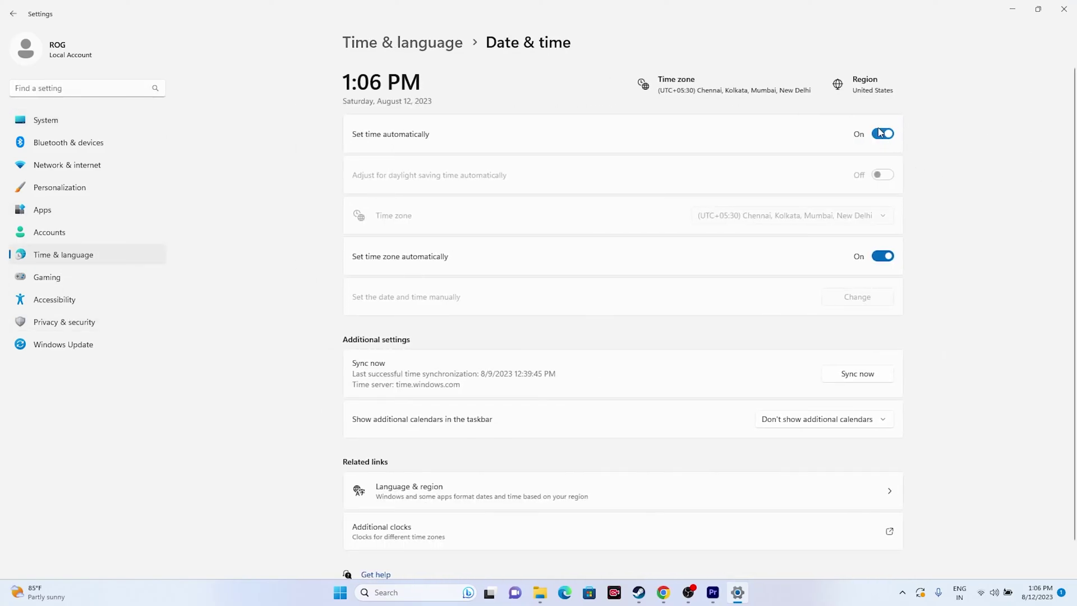
click(883, 258)
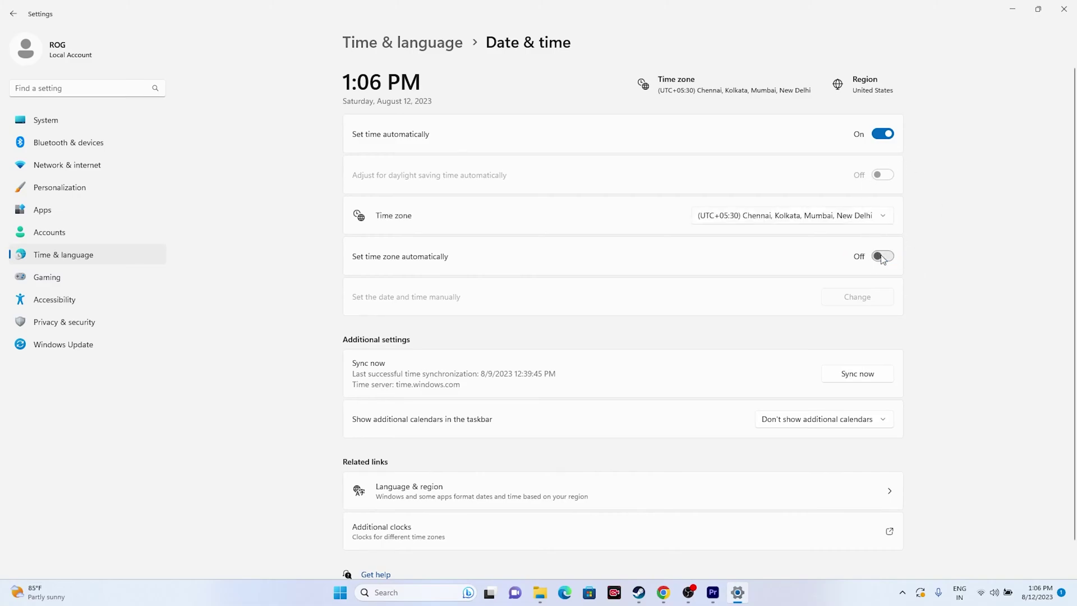
click(882, 257)
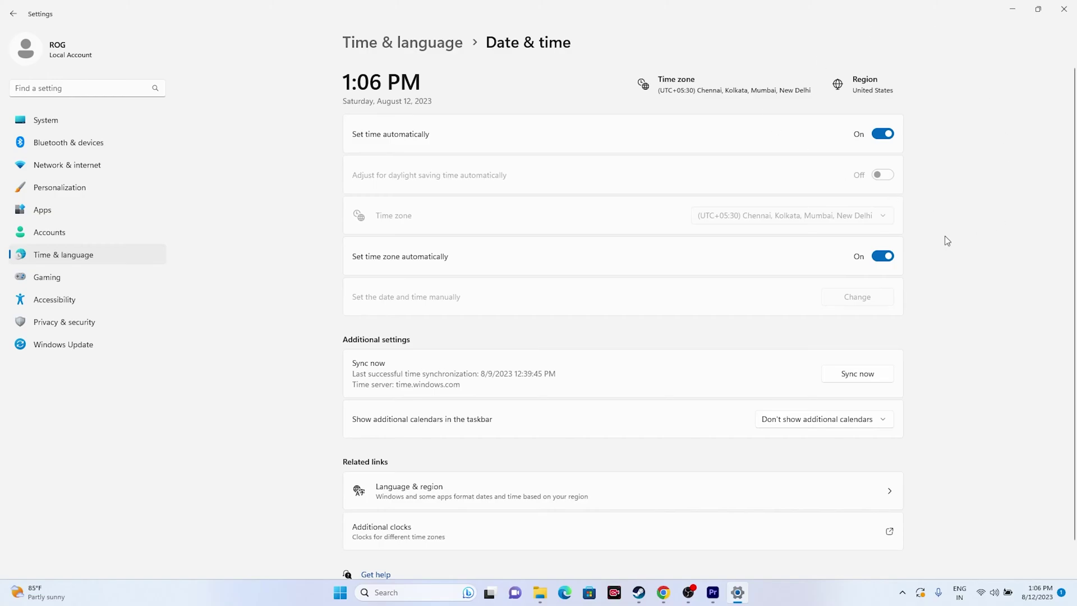
click(1064, 9)
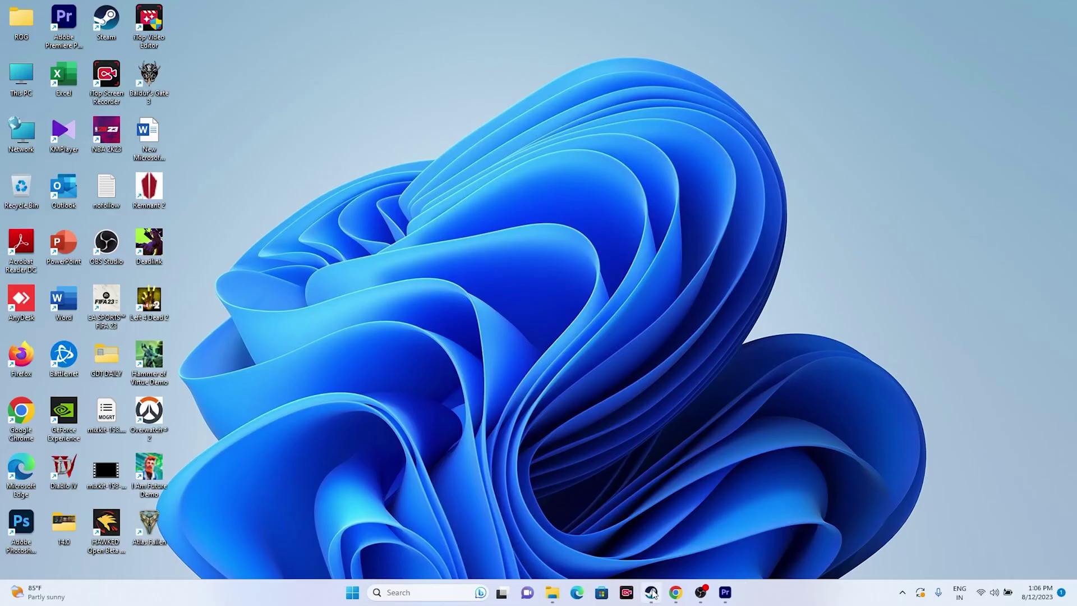
Bring Steam back up from the taskbar, showing the Overwatch 2 library page.
click(652, 592)
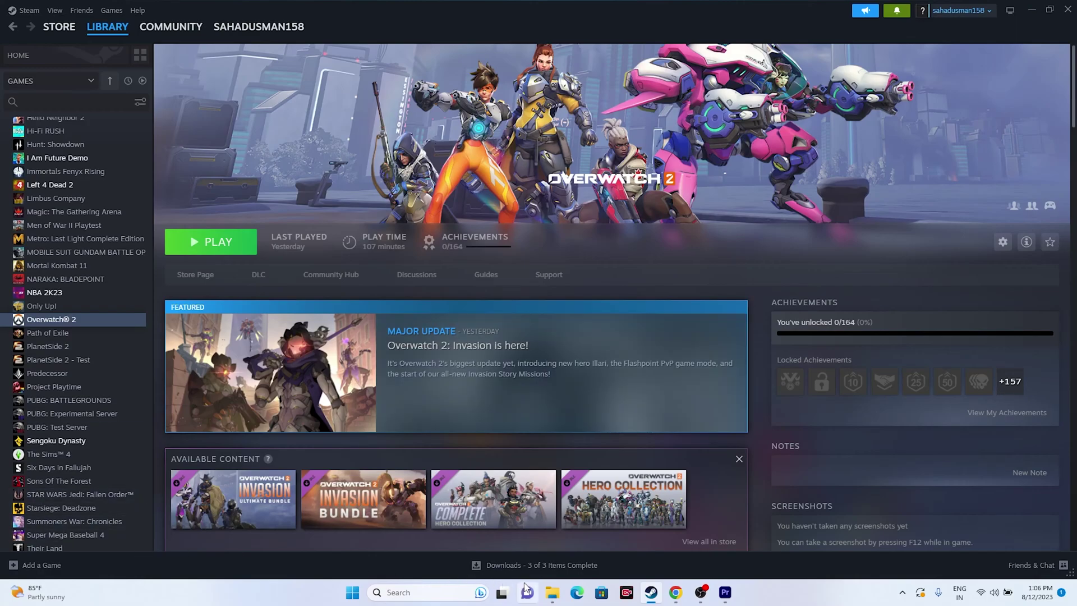
click(551, 593)
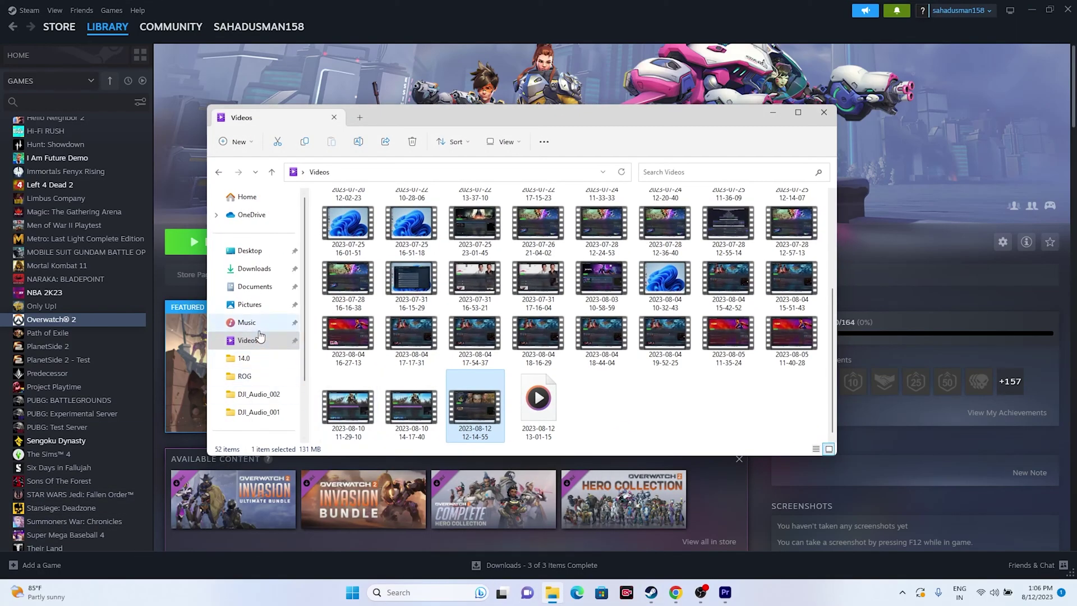
scroll(262, 289, down, 3)
click(250, 394)
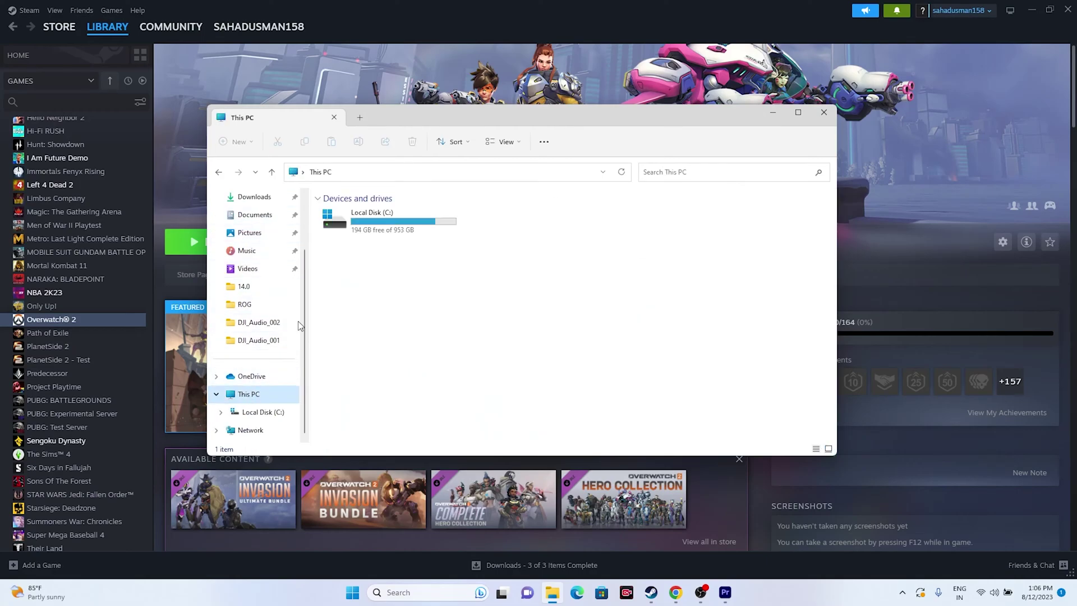
click(257, 219)
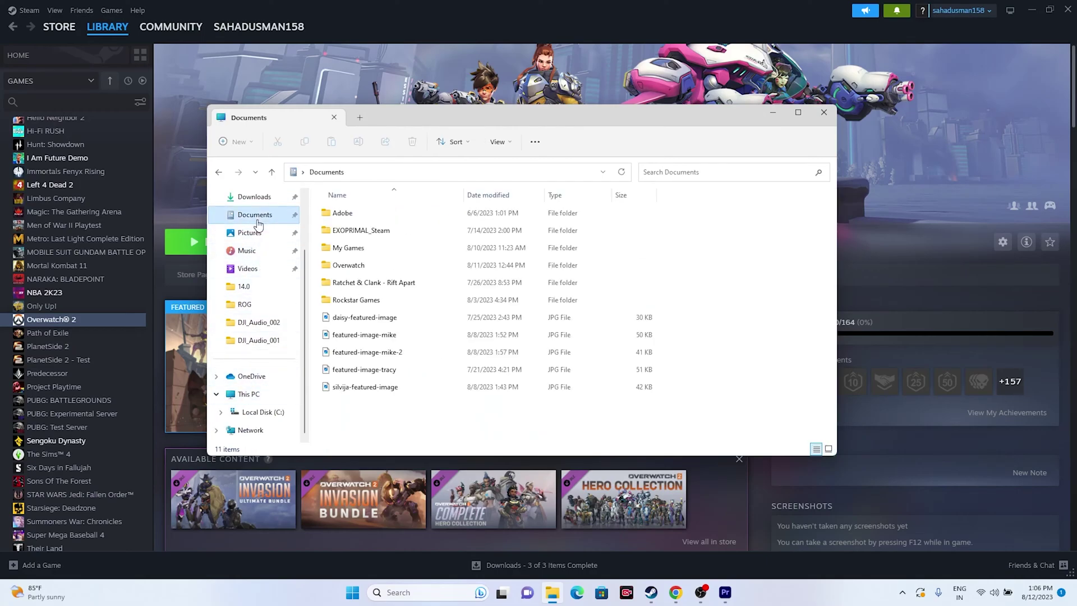
click(338, 271)
right_click(339, 272)
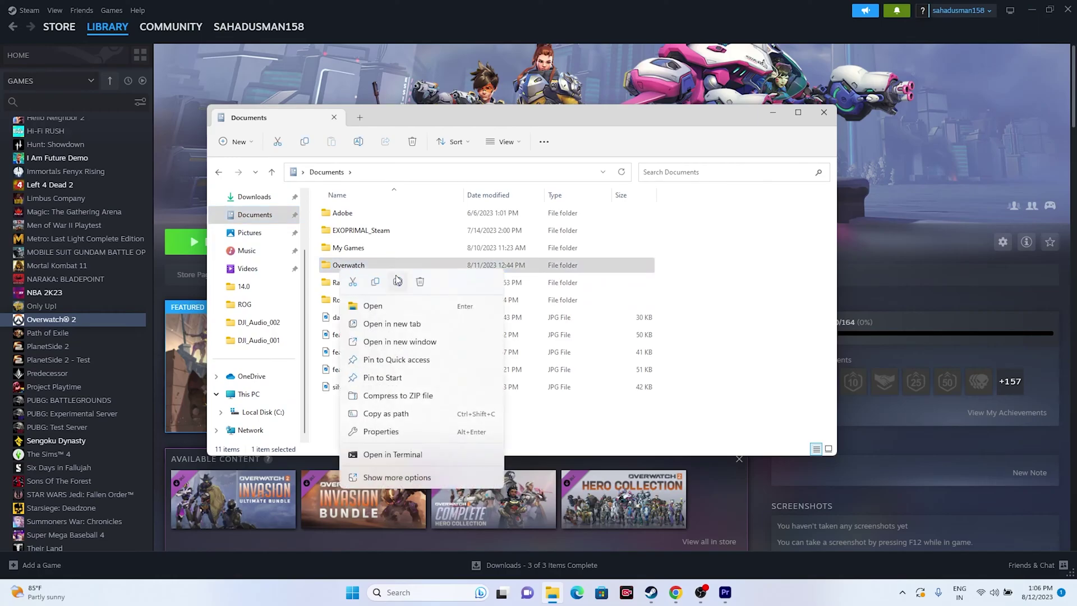
click(778, 289)
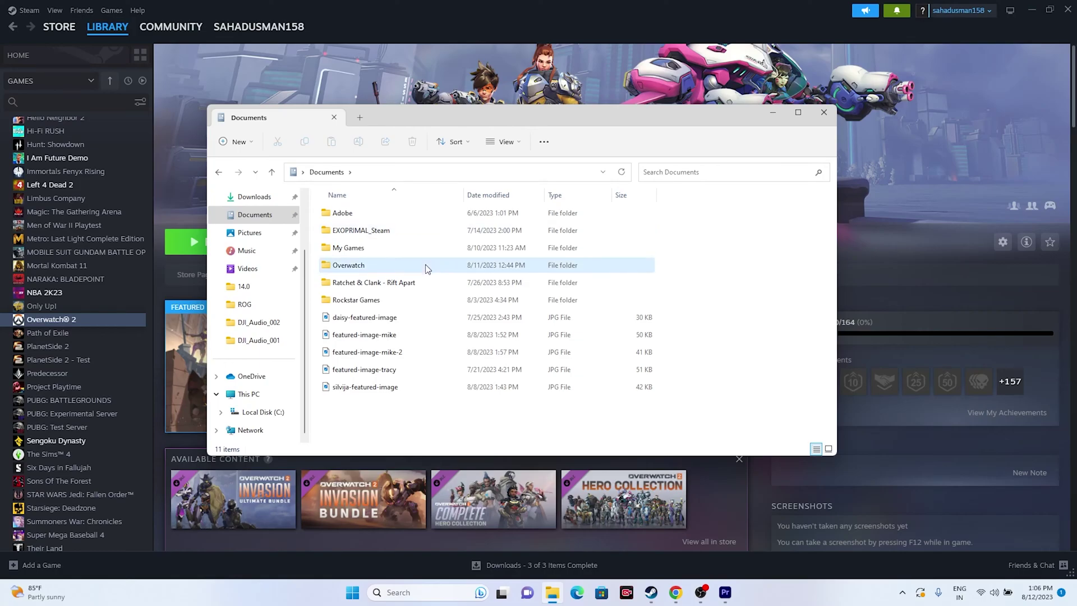
mouse_move(426, 269)
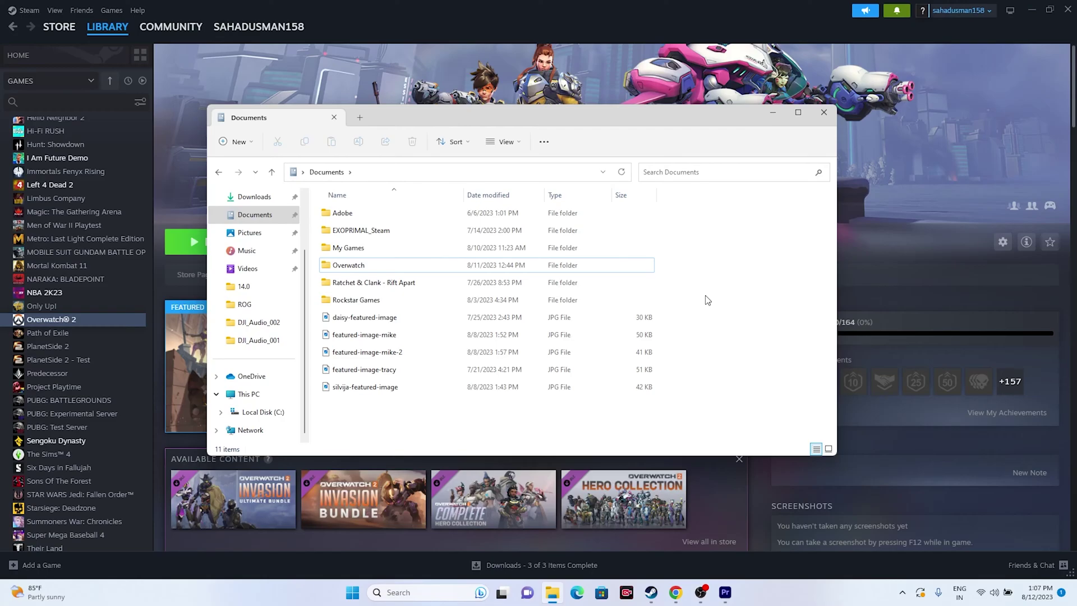
click(823, 114)
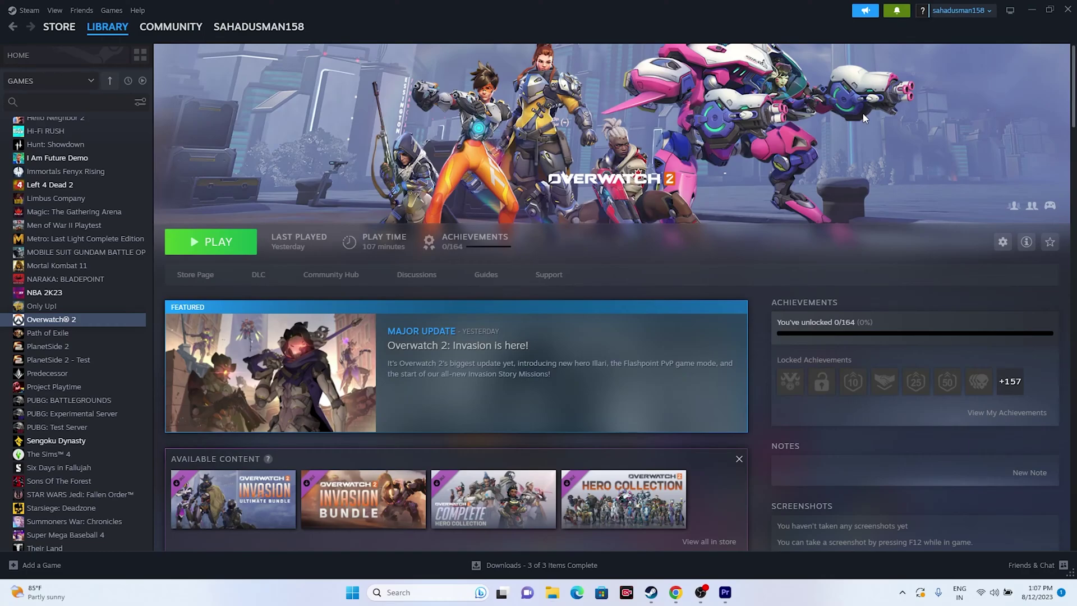
Go to Control Panel > Windows Defender Firewall's allowed apps list and scroll to Overwatch Application.
click(416, 593)
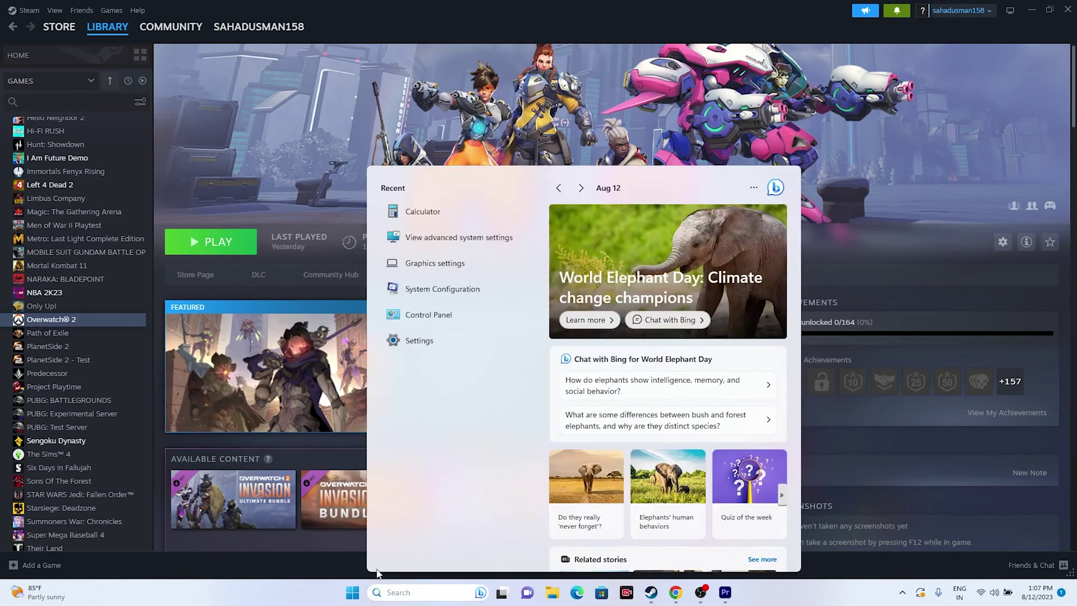
click(430, 316)
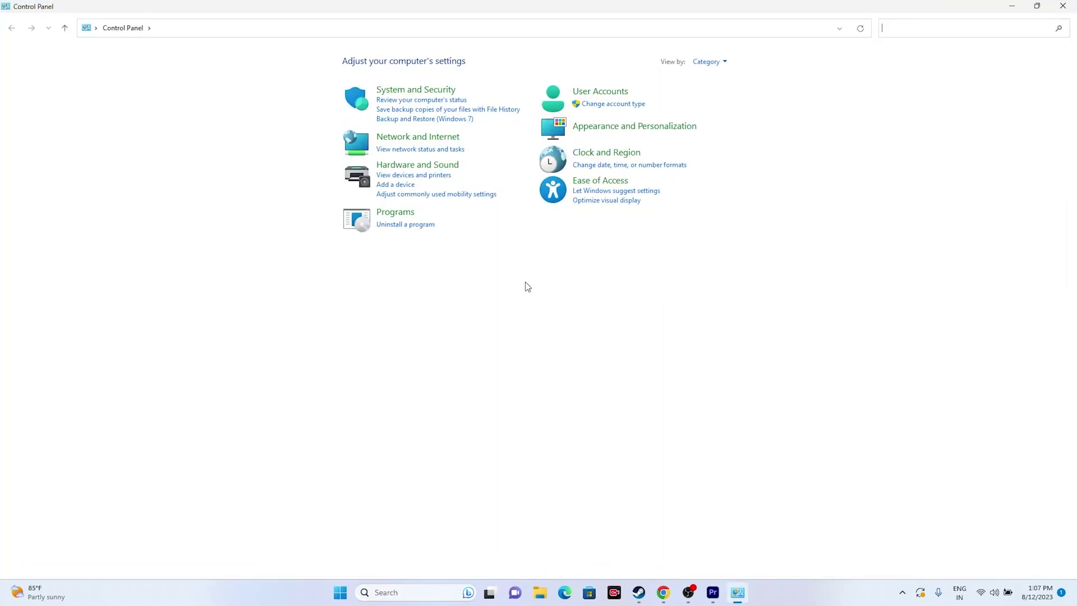
click(428, 91)
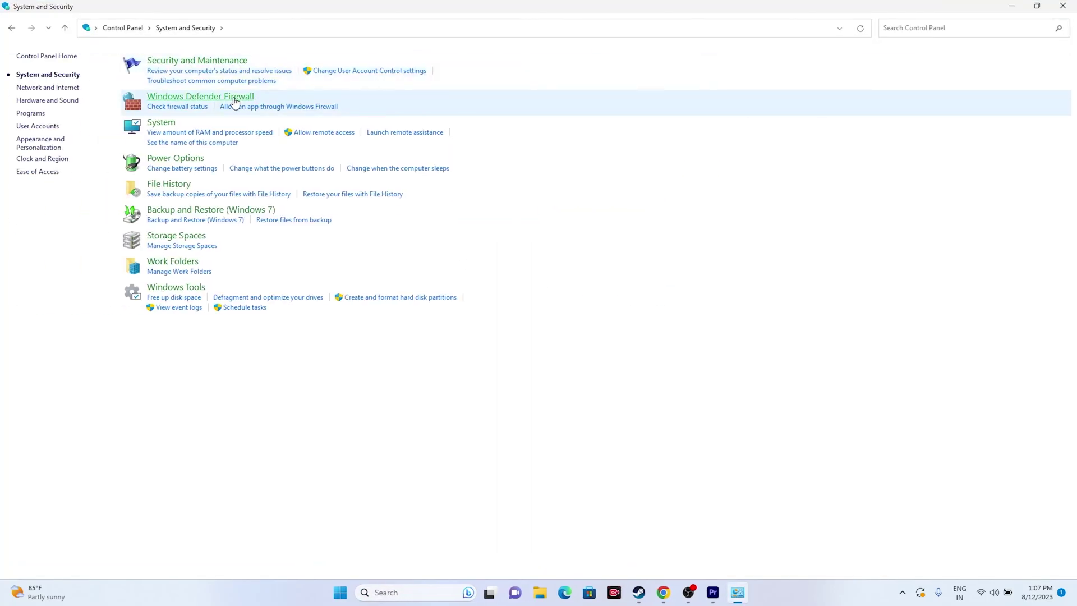
click(200, 96)
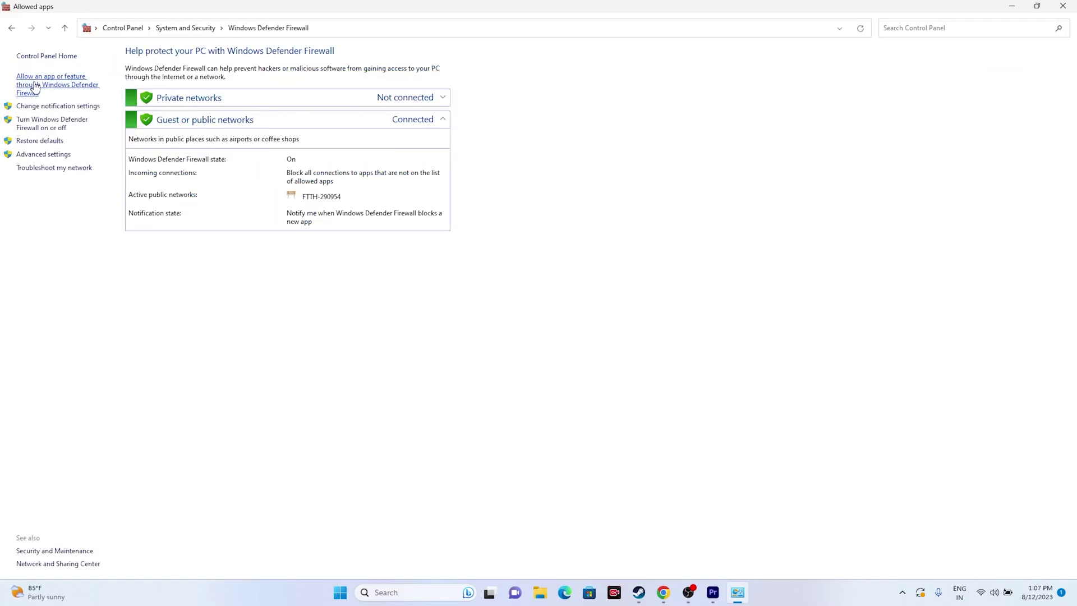
click(37, 83)
scroll(462, 168, down, 7)
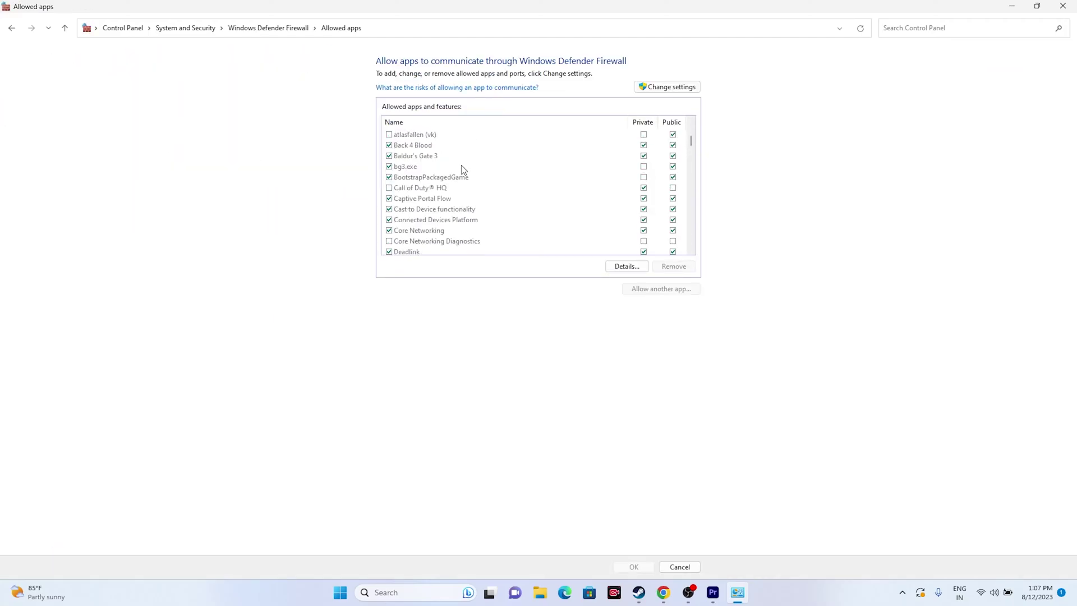
scroll(462, 168, down, 15)
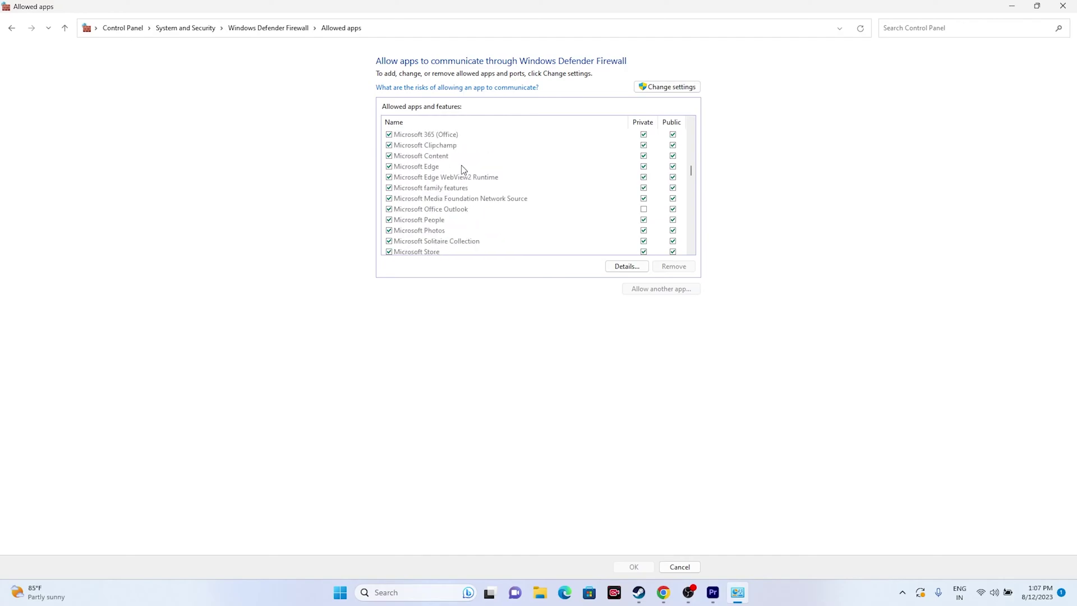
scroll(462, 168, down, 9)
scroll(462, 171, up, 1)
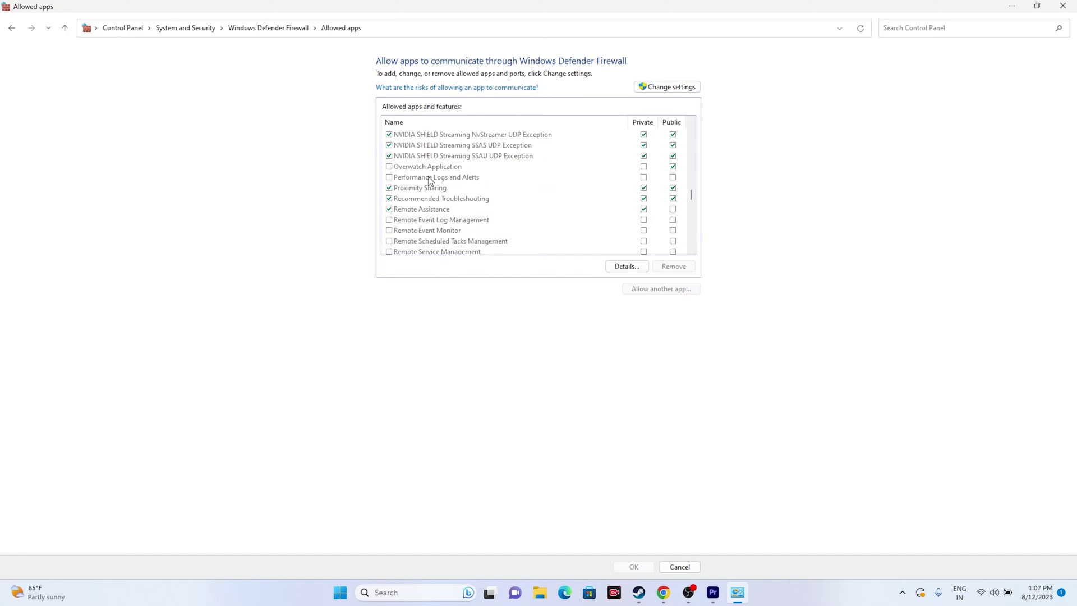
Unlock the allowed apps list and browse for another app to C:\Program Files (x86)\Steam\steamapps\common\Overwatch.
click(669, 86)
click(654, 289)
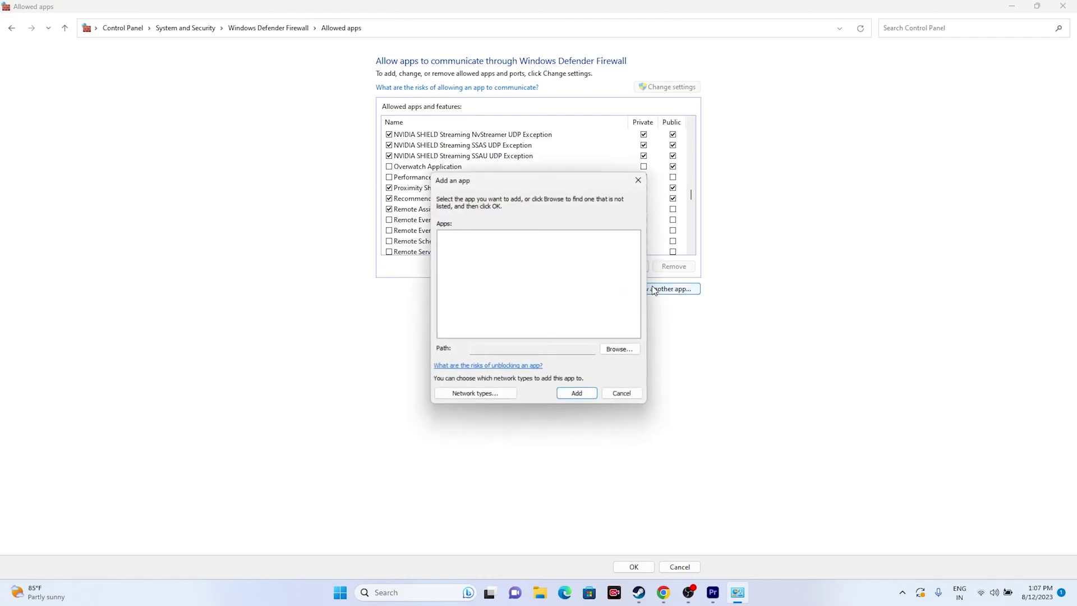
click(620, 349)
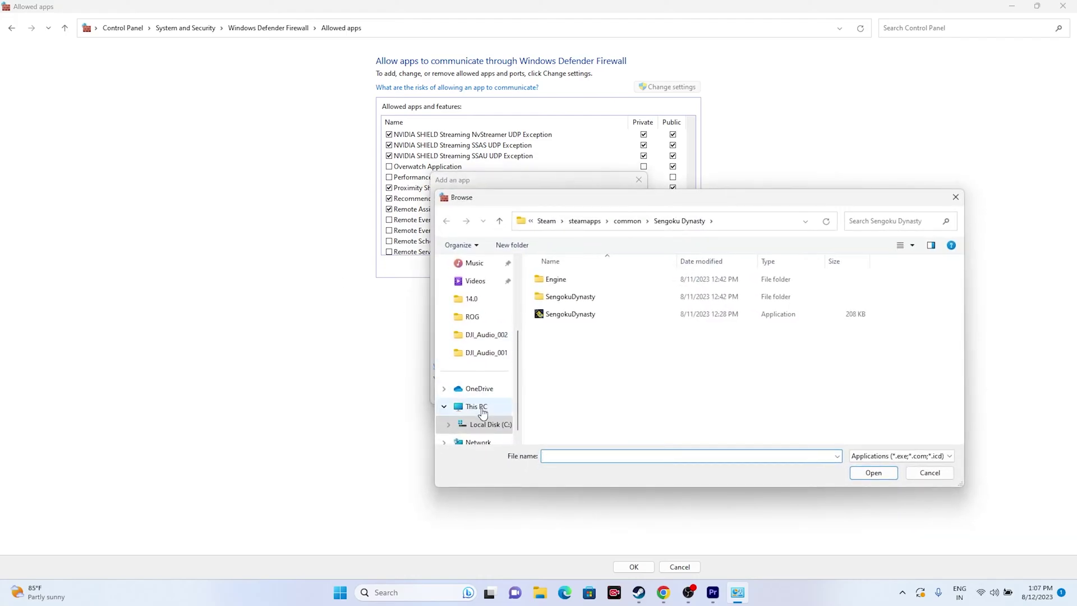
click(476, 406)
double_click(601, 302)
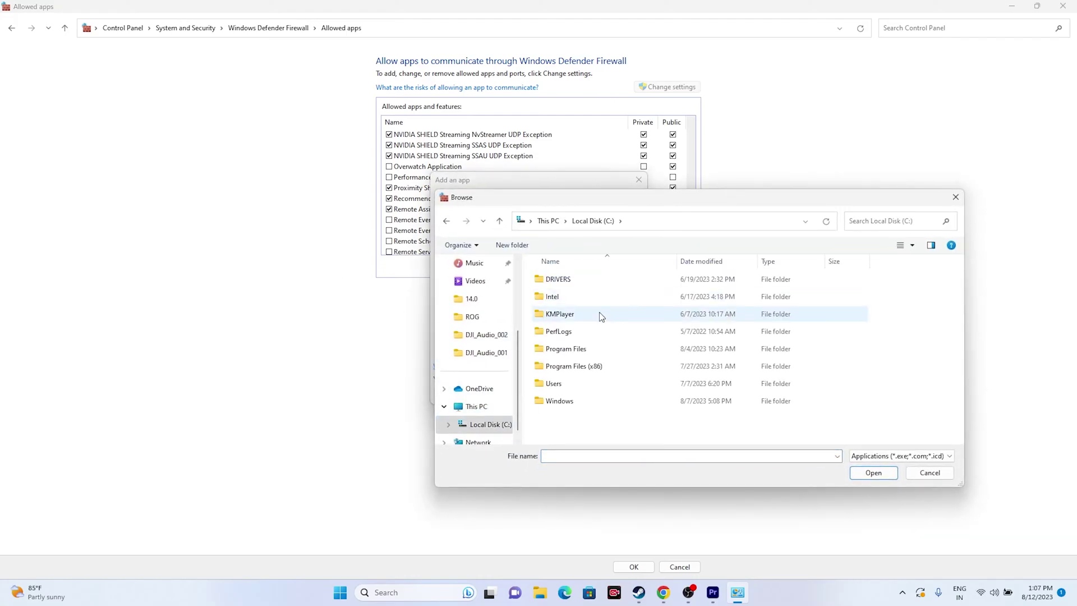
double_click(594, 365)
scroll(589, 343, down, 3)
scroll(589, 341, down, 3)
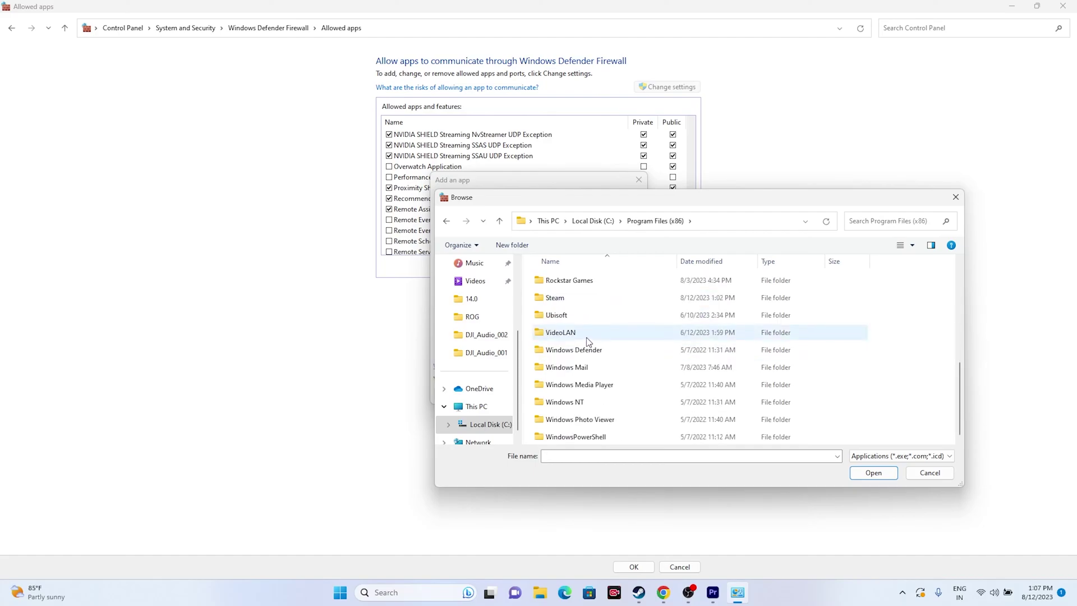
double_click(577, 297)
scroll(578, 326, down, 2)
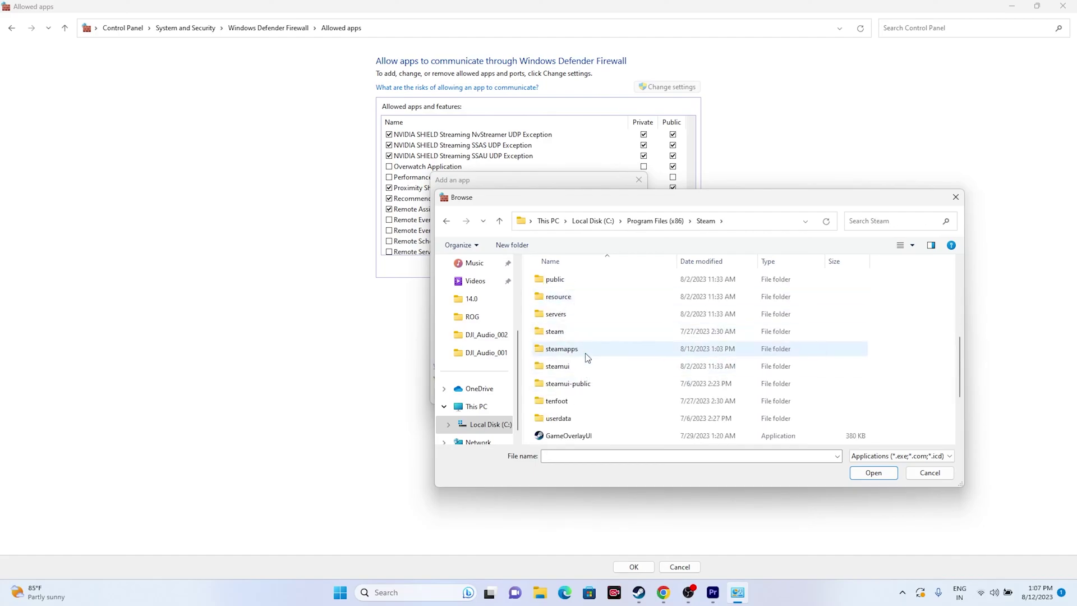
double_click(578, 348)
double_click(573, 284)
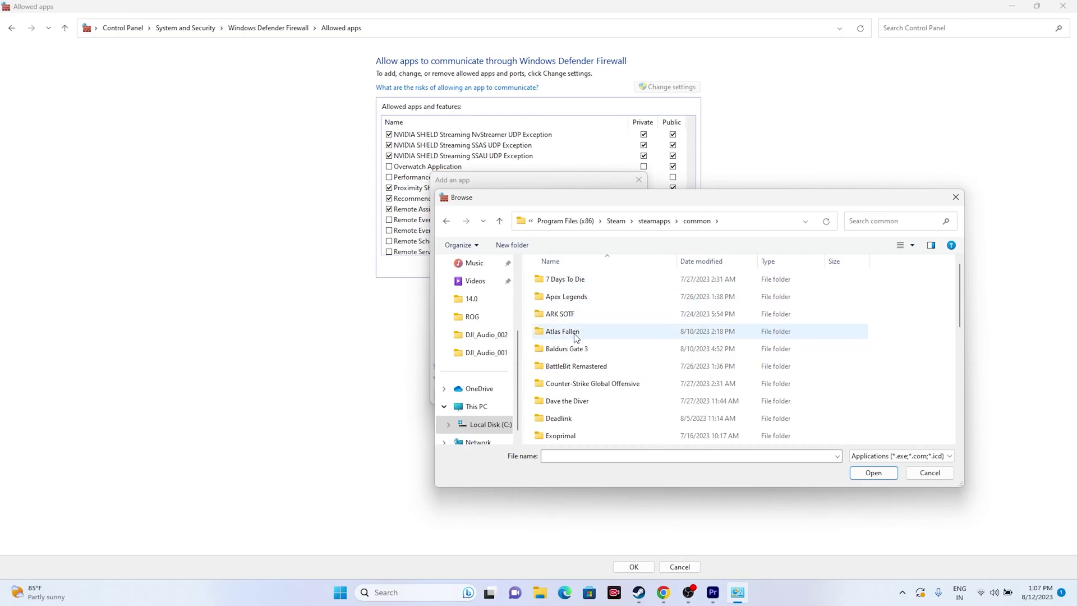
scroll(579, 367, down, 6)
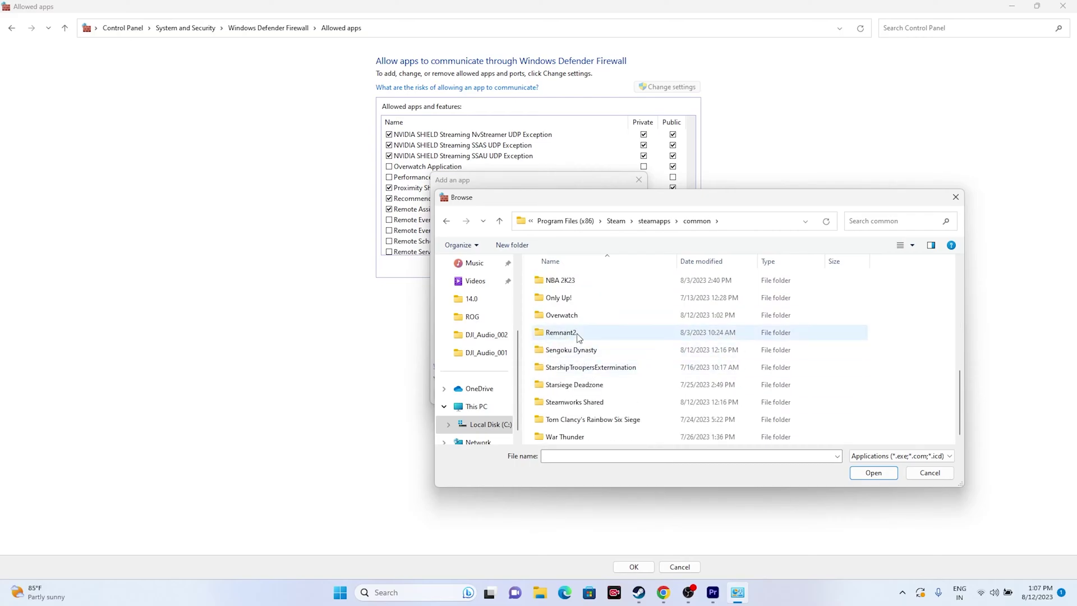
double_click(578, 316)
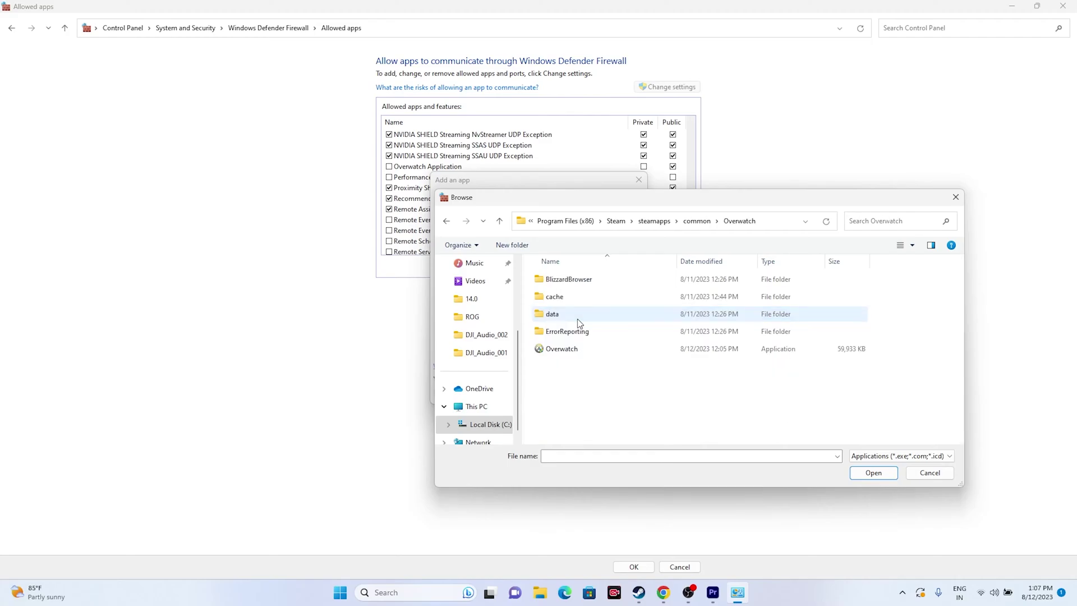
Pick Overwatch.exe and add it, dismiss the already-listed error, and close the dialog.
click(575, 350)
click(882, 474)
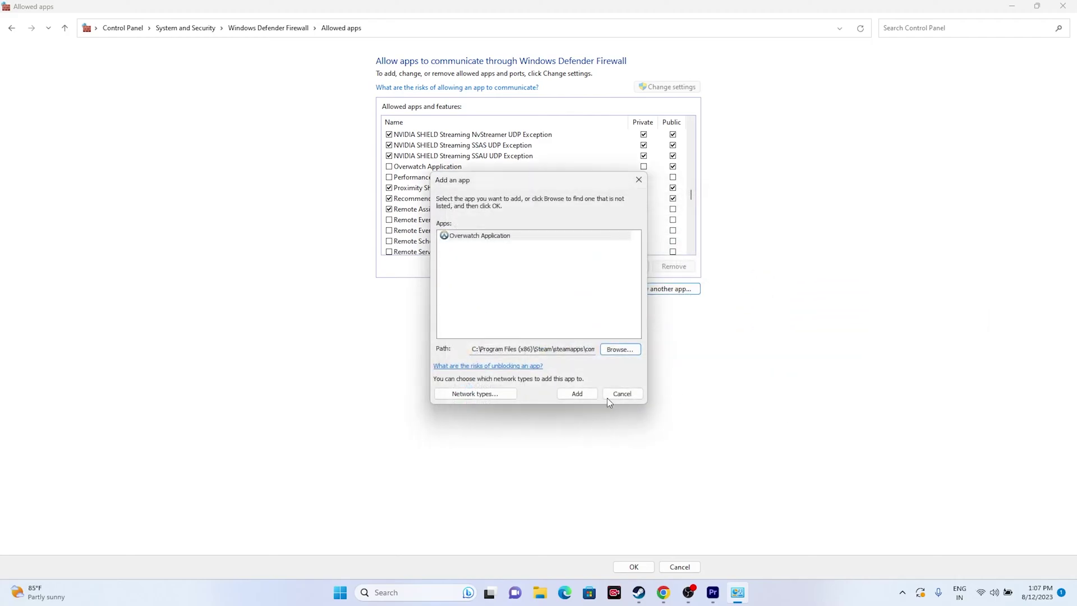
click(576, 394)
click(618, 334)
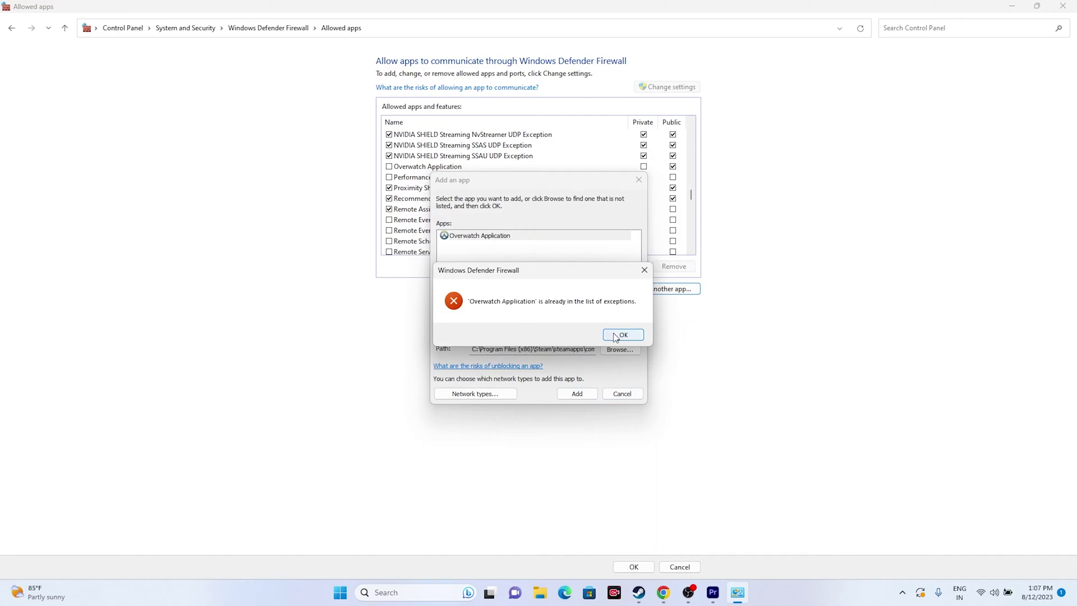
click(639, 180)
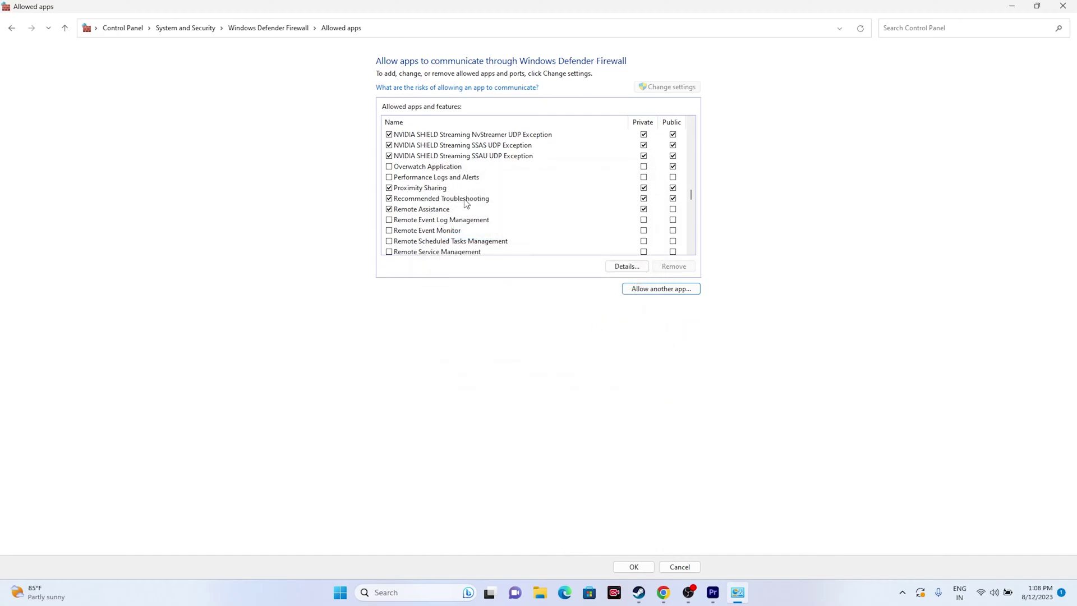
Tick Overwatch Application's private-network box and enable its firewall rule.
click(645, 168)
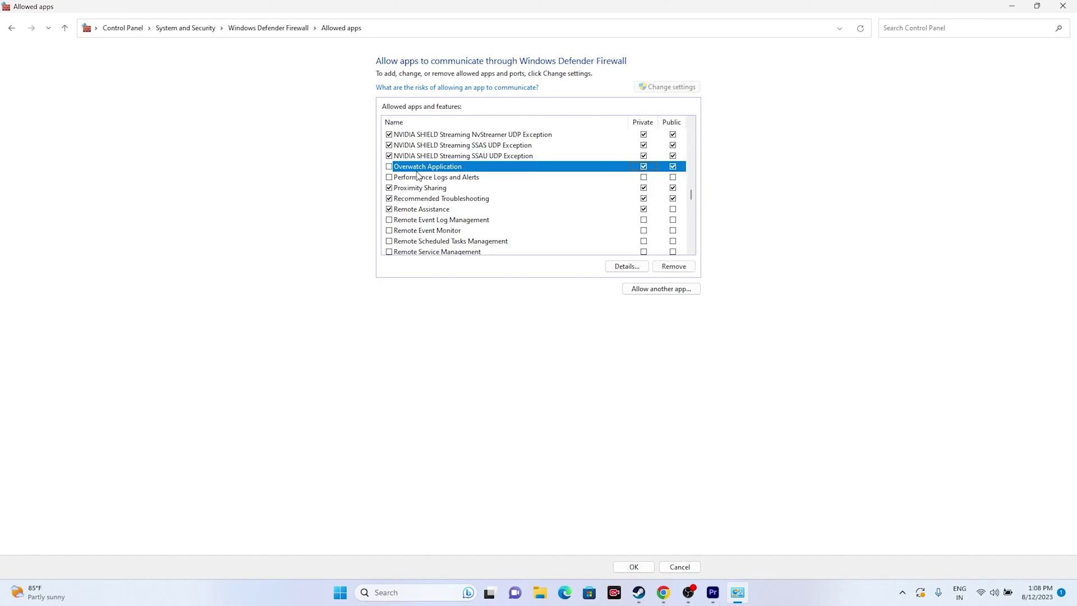
click(389, 167)
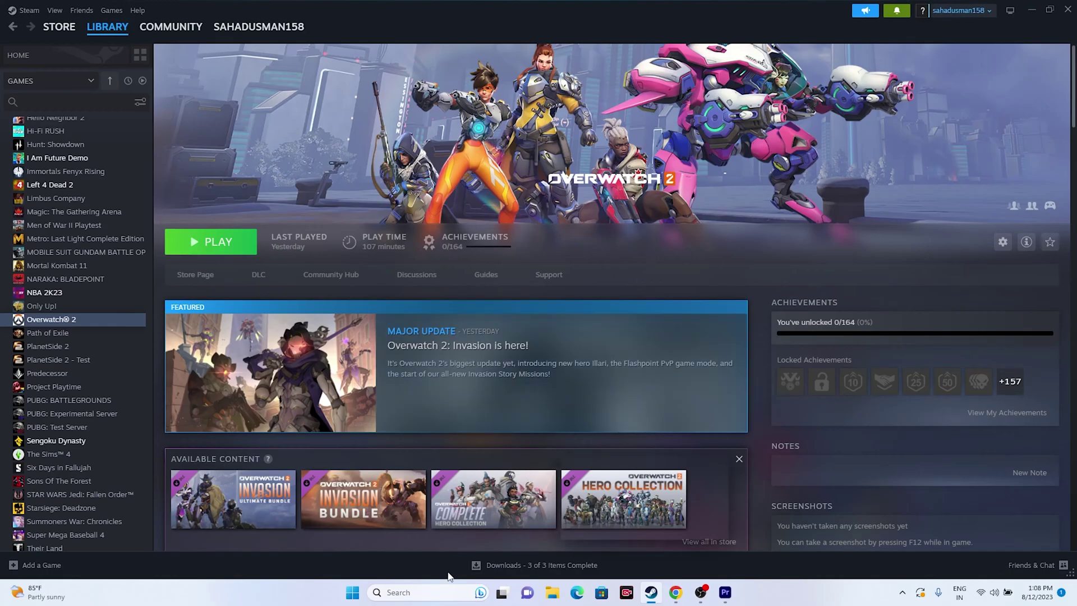
In msconfig Services, Disable all with Microsoft services hidden, apply, and decline the restart.
click(438, 592)
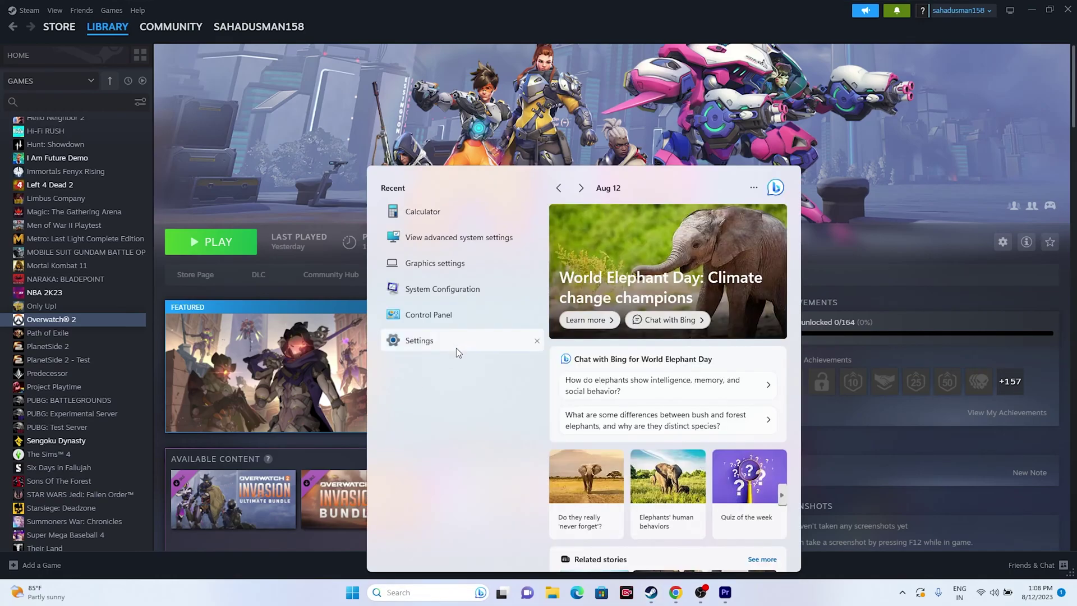
click(432, 292)
click(449, 208)
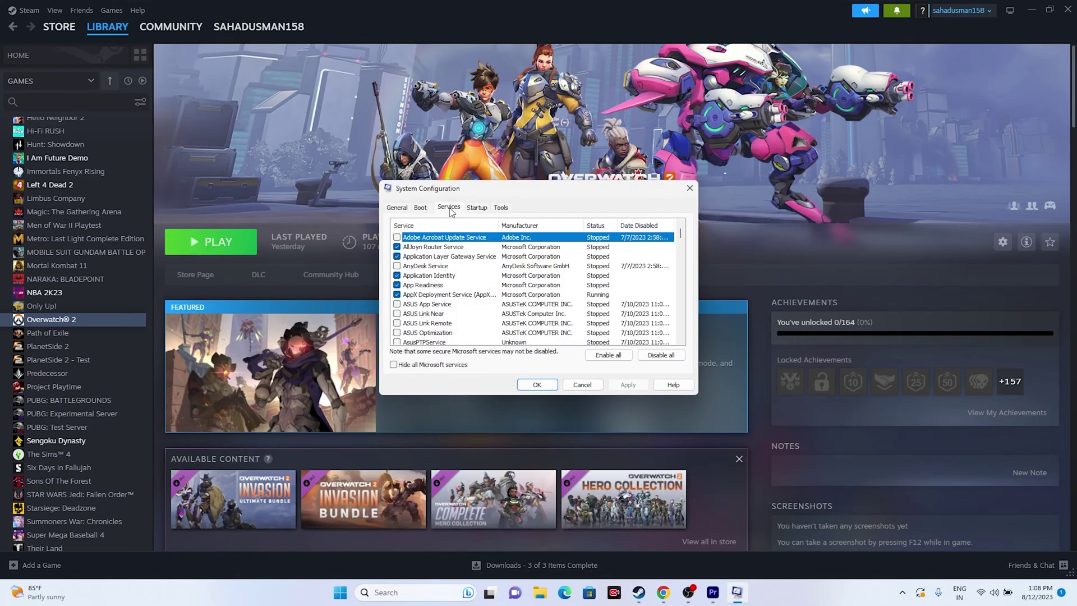
click(661, 354)
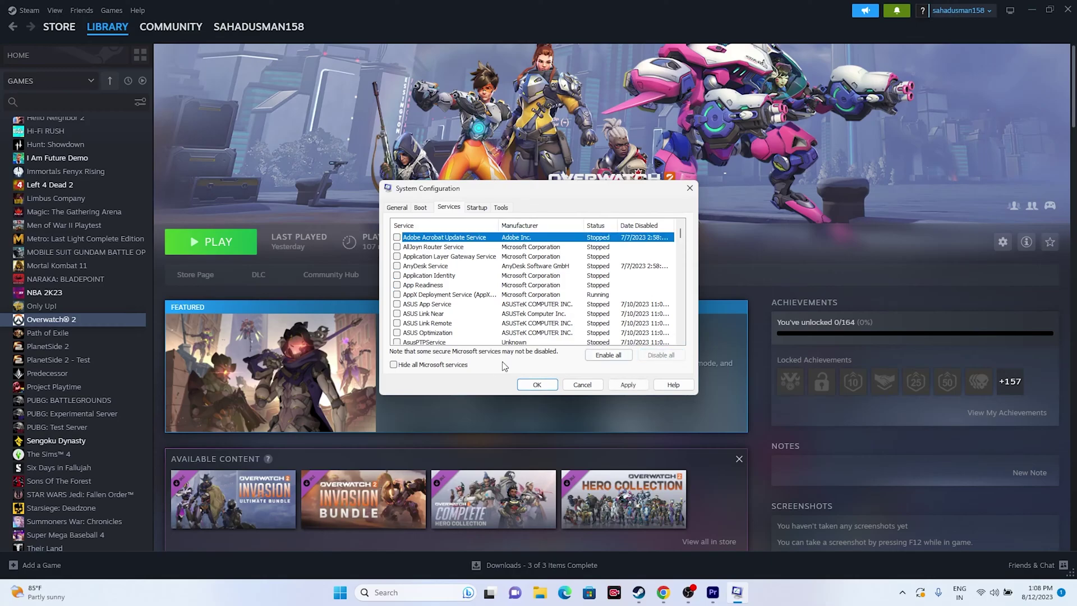
click(454, 365)
click(626, 385)
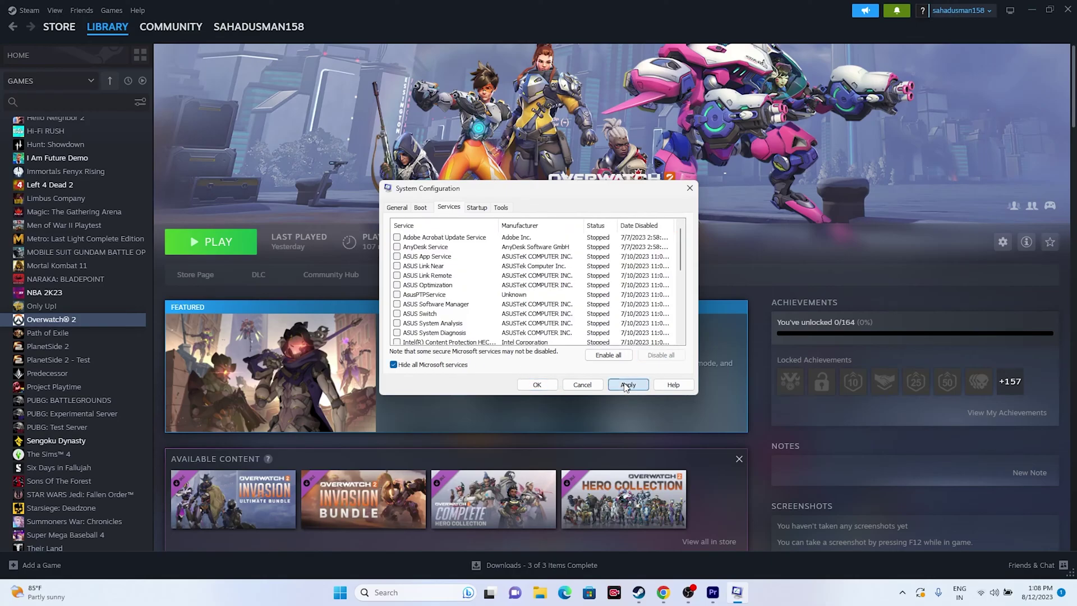
click(538, 384)
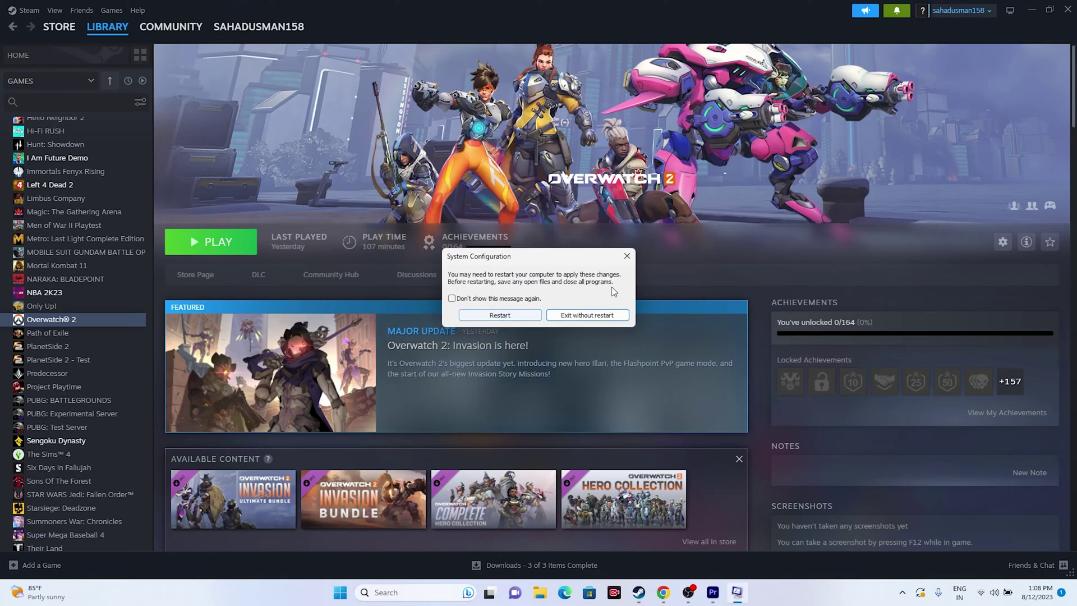
click(626, 256)
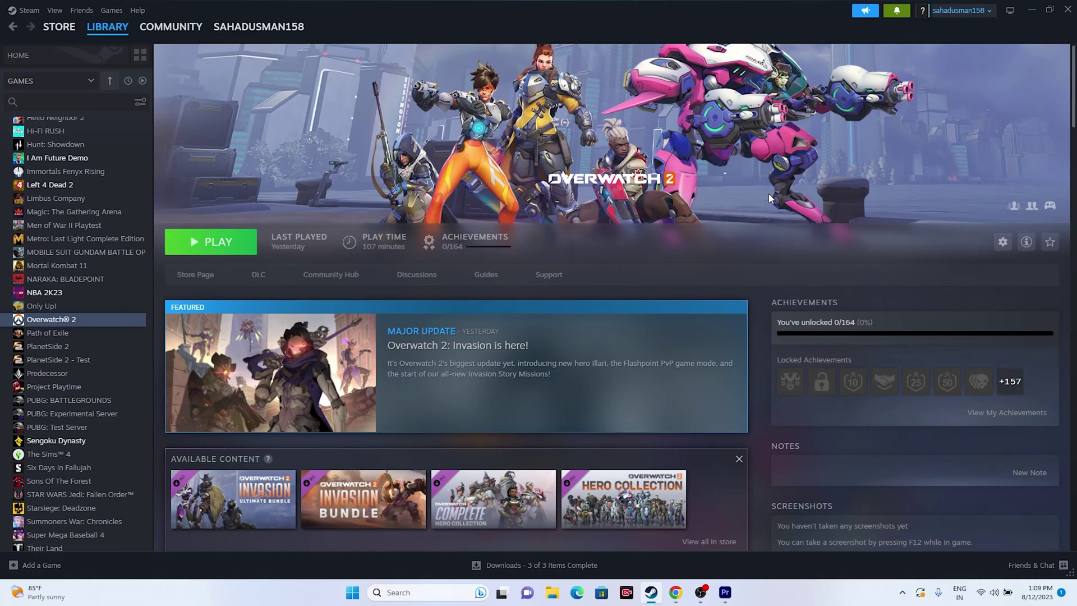
Set Overwatch 2's launch option to -dx12 (first typed as -dx11) and close its properties.
right_click(78, 323)
click(108, 408)
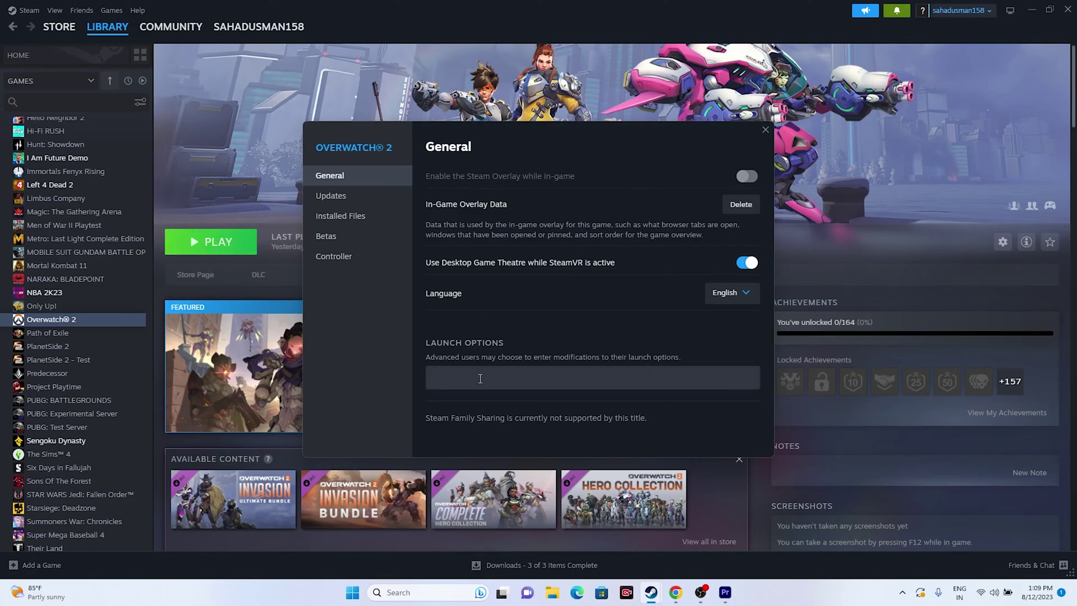
click(454, 379)
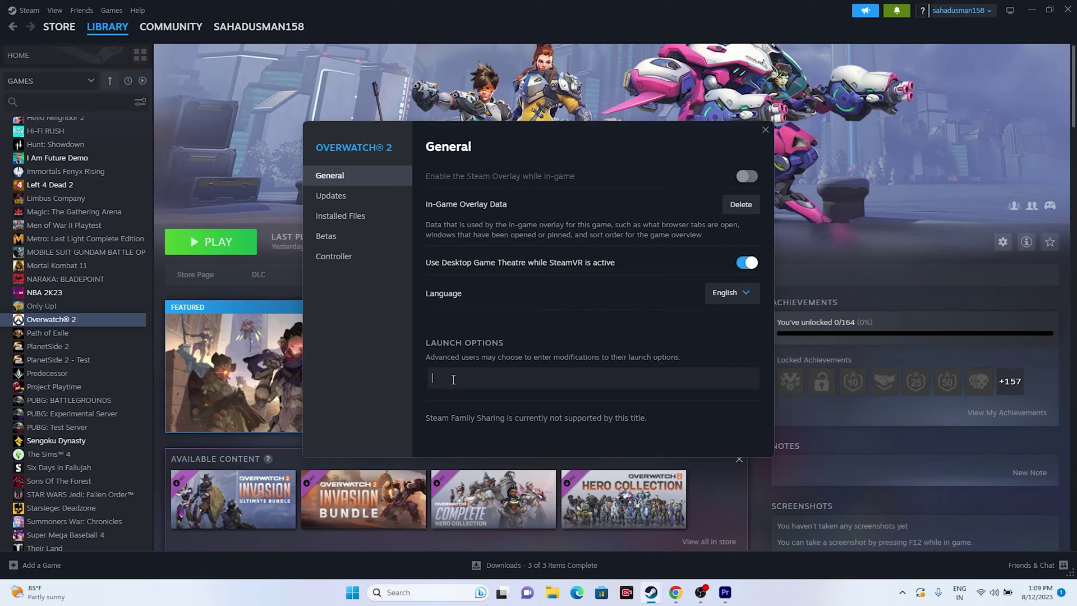
text(-dx11)
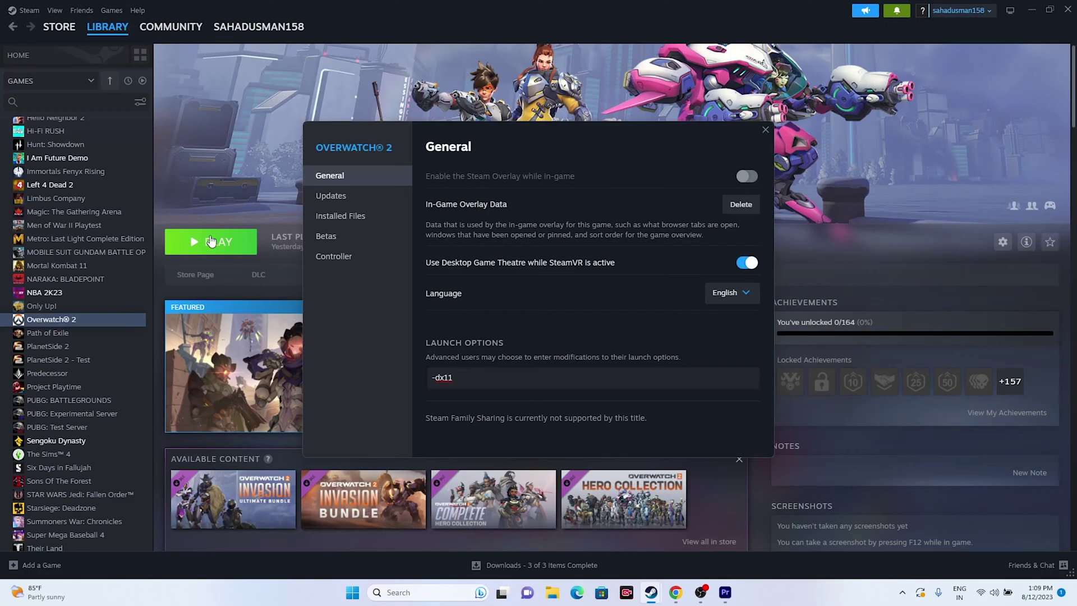
key(BackSpace)
key(BackSpace)
text(12)
click(765, 130)
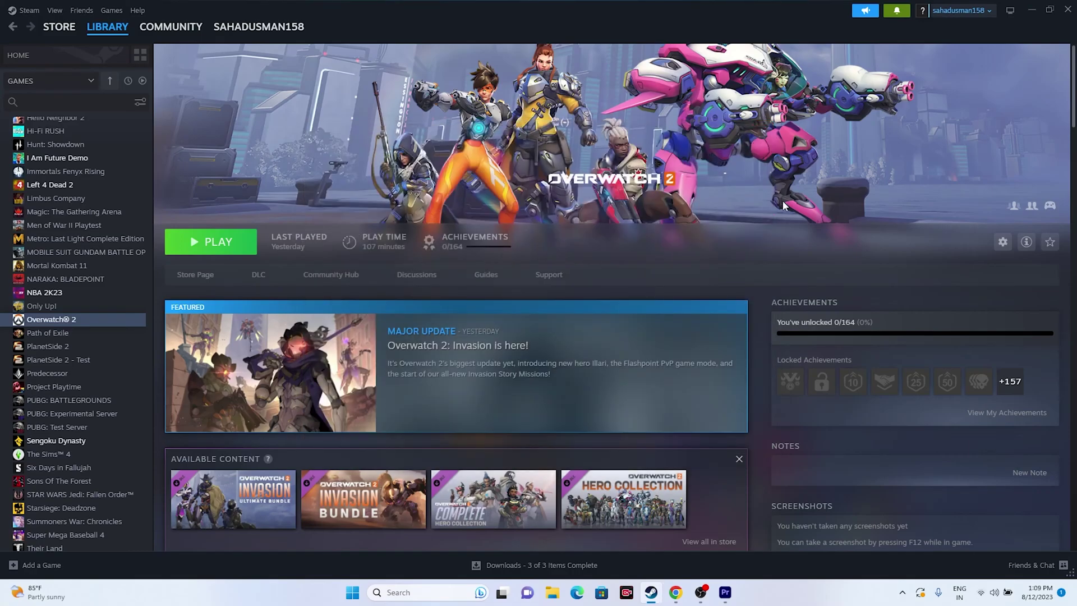
right_click(353, 592)
click(358, 456)
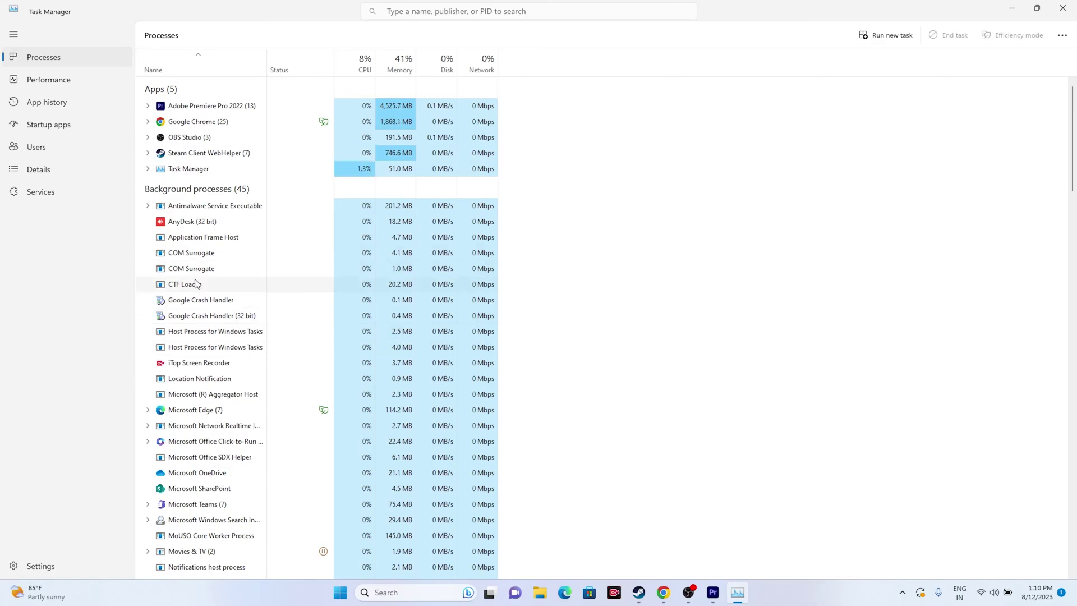
scroll(241, 314, down, 1)
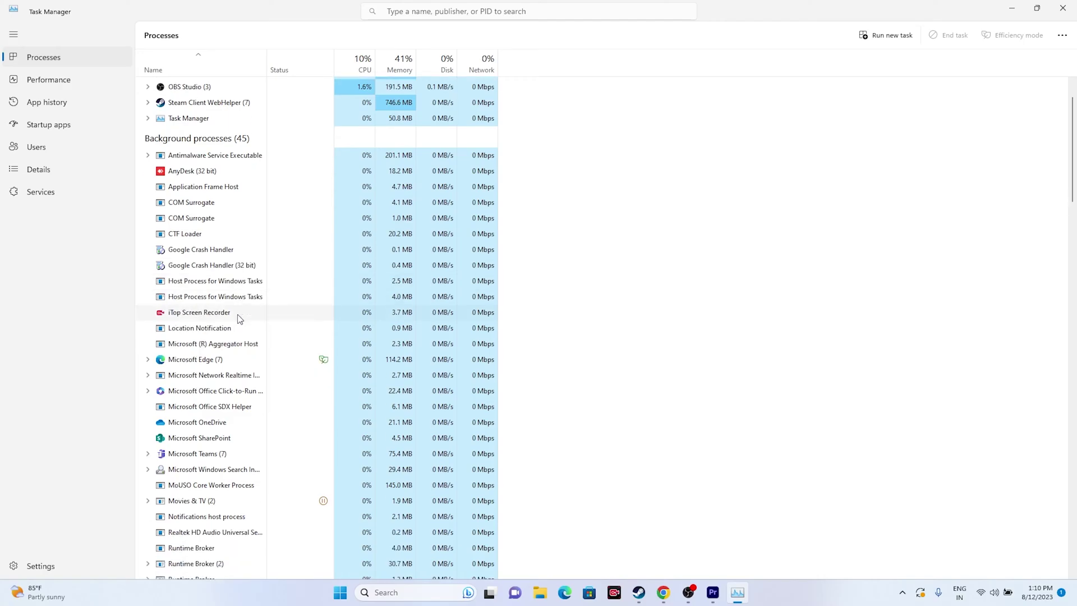
scroll(239, 318, up, 1)
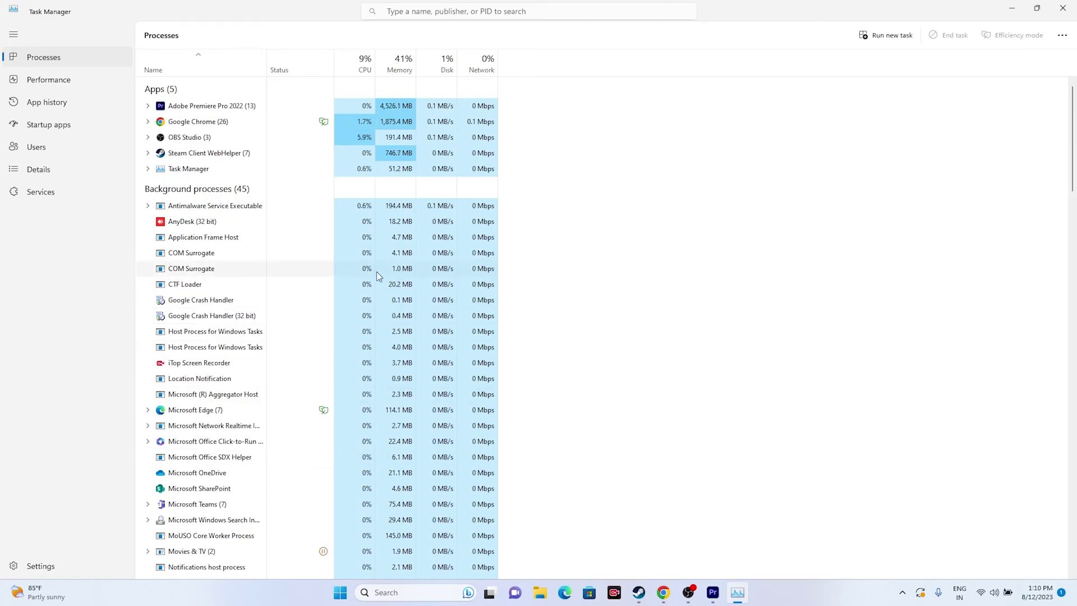
click(1063, 8)
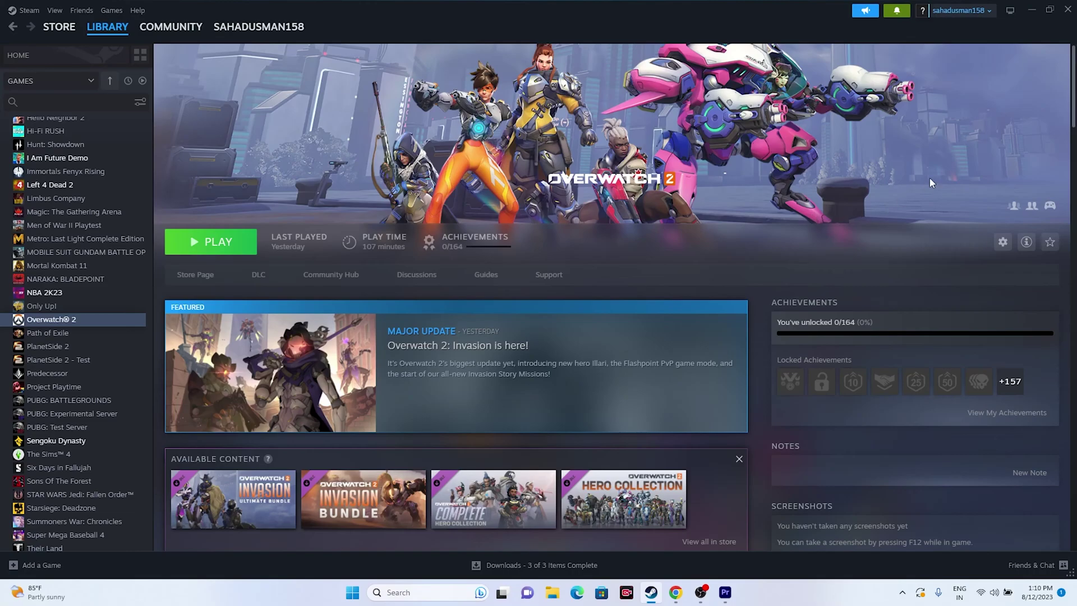
Minimize Steam and open the Windows Graphics settings page.
click(1026, 11)
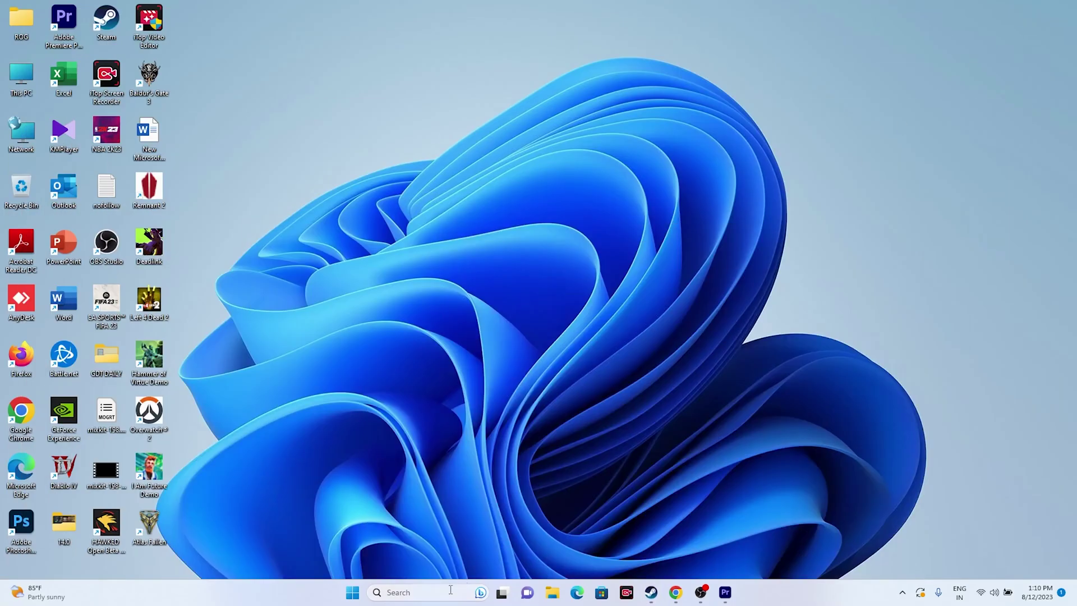
click(450, 594)
click(452, 265)
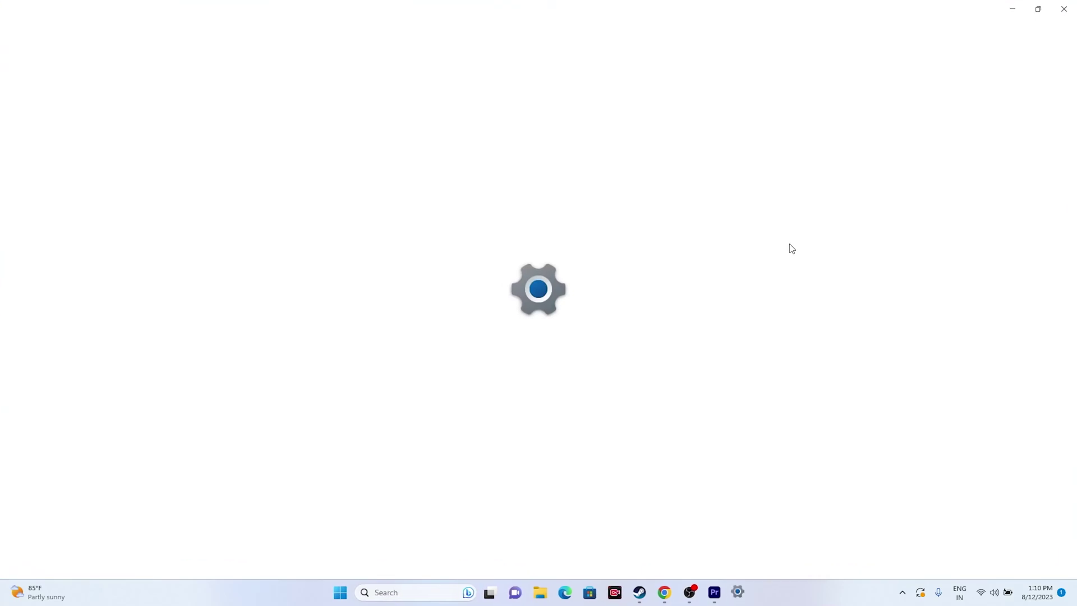
scroll(766, 180, down, 5)
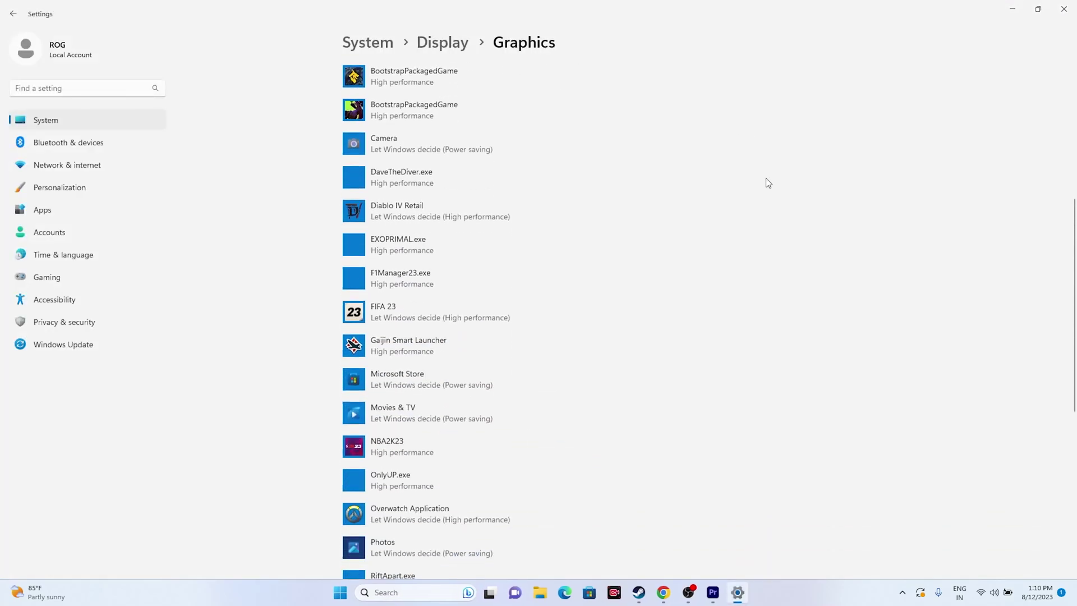
scroll(766, 180, up, 4)
scroll(766, 179, down, 10)
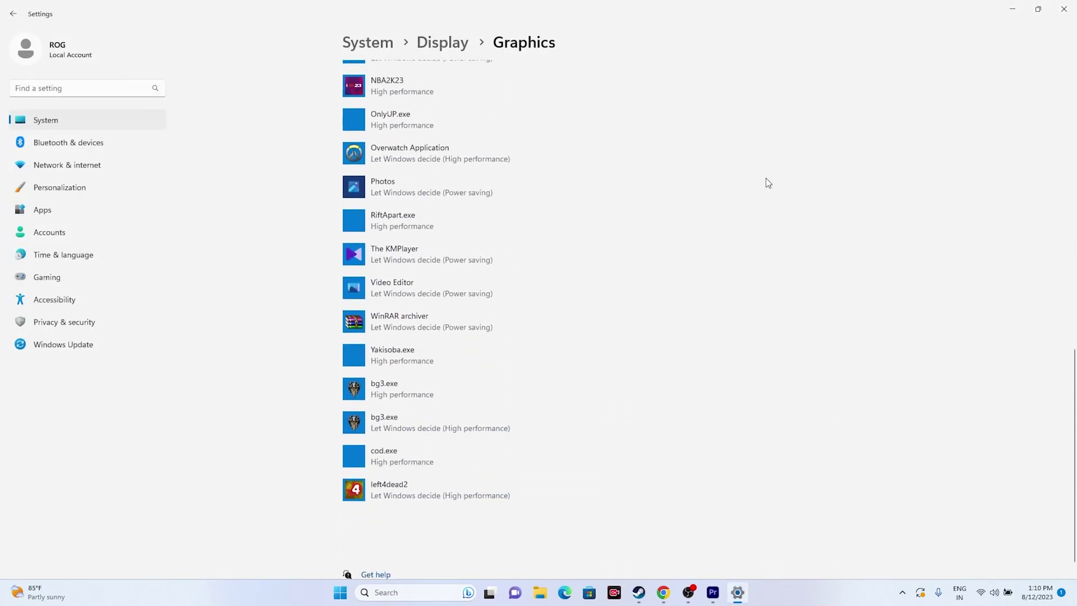
scroll(739, 229, up, 3)
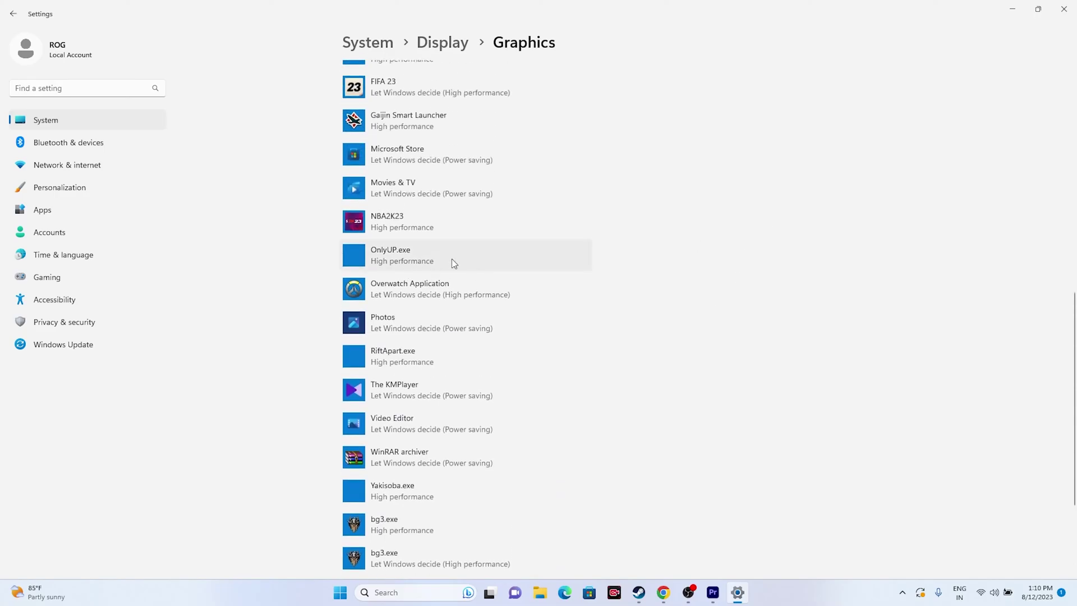
scroll(621, 289, up, 10)
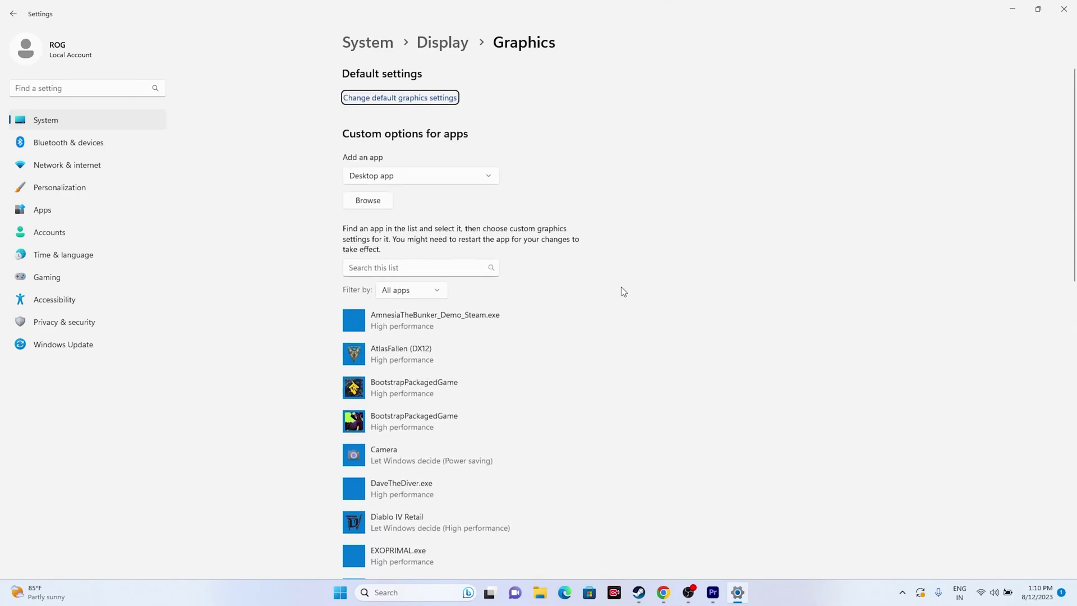
Browse for a program from Local Disk (C:) into Program Files (x86)\Steam.
click(371, 203)
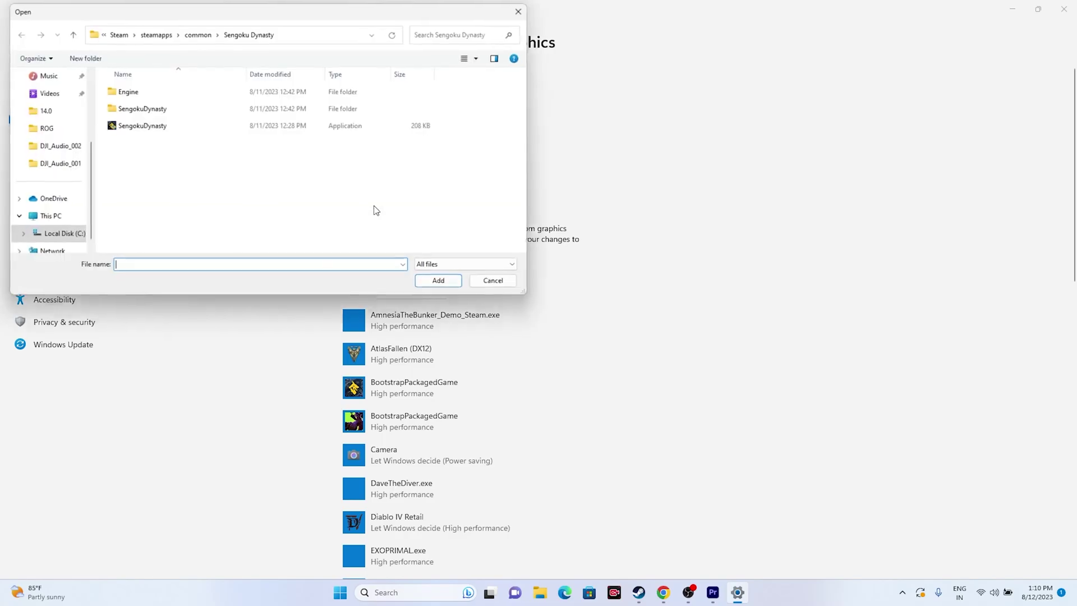
click(49, 218)
double_click(193, 115)
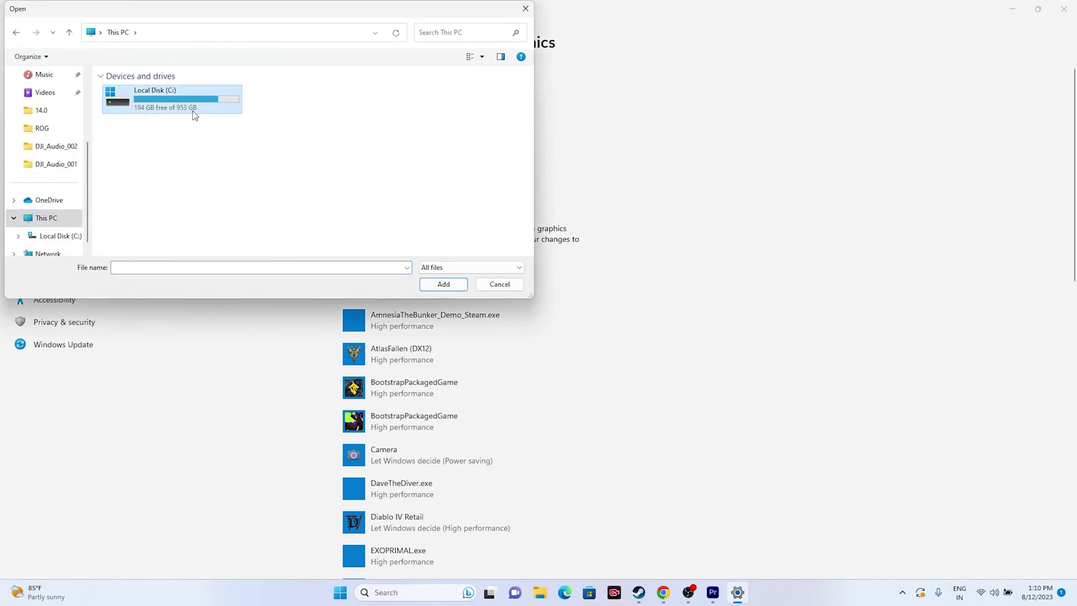
double_click(176, 161)
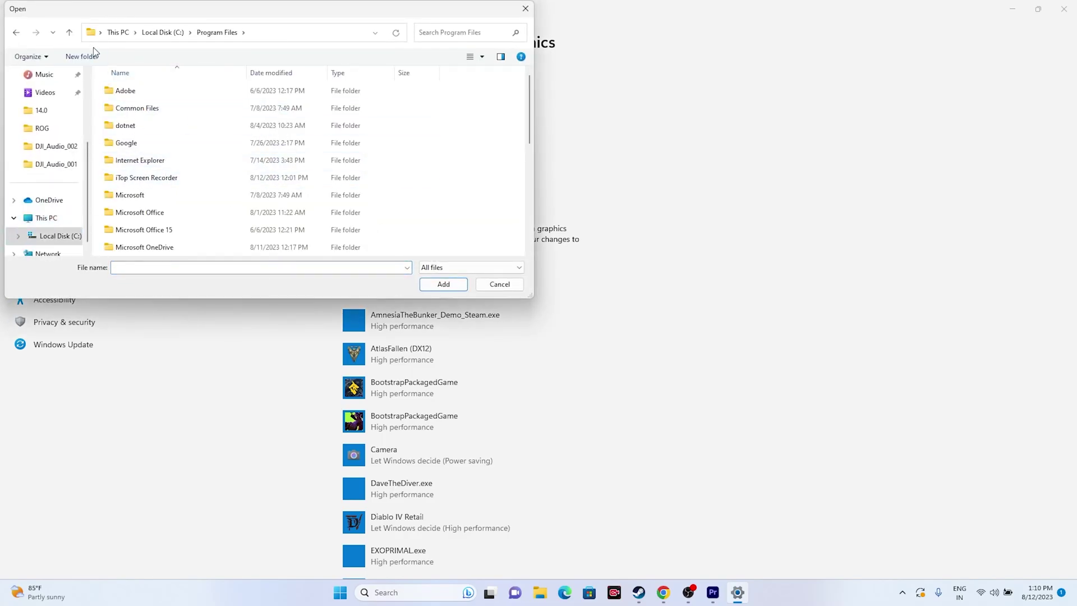
click(69, 33)
double_click(144, 178)
scroll(154, 140, down, 4)
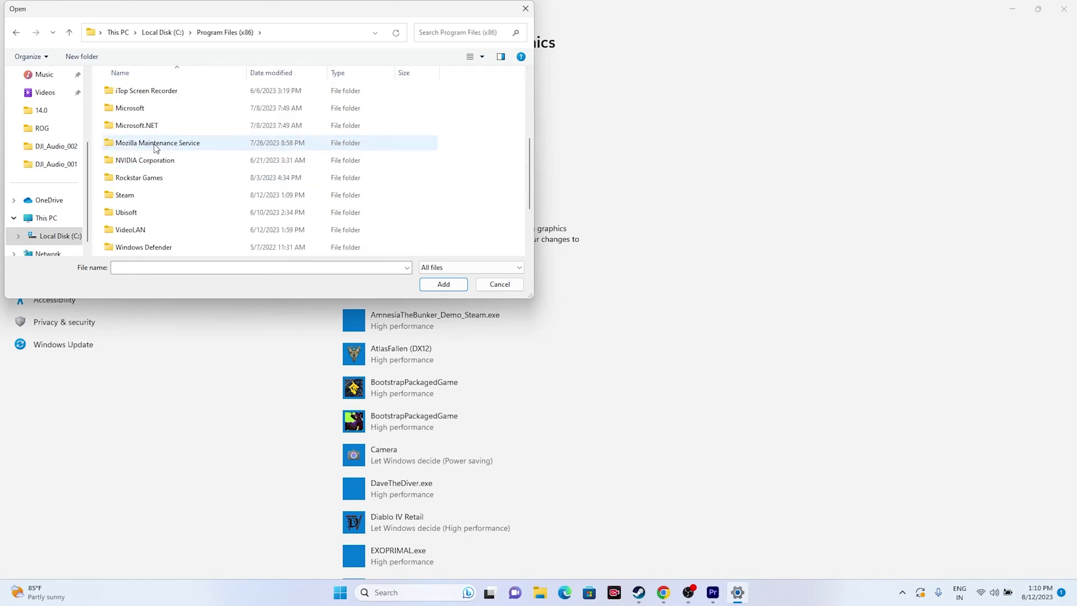
double_click(153, 110)
Pick Overwatch.exe from steamapps\common\Overwatch and add it to the graphics apps list.
scroll(157, 160, down, 2)
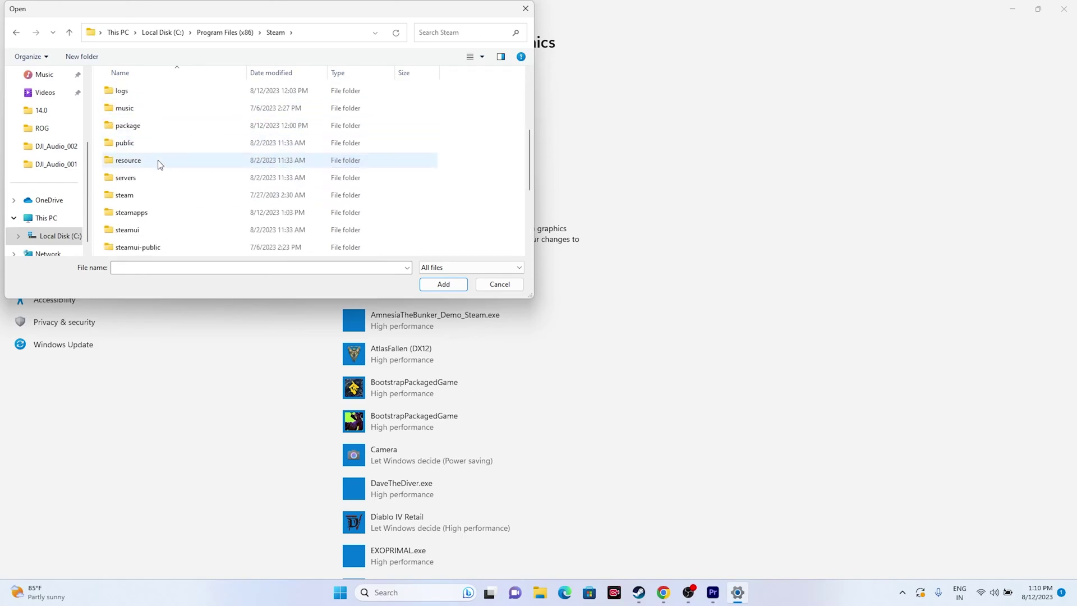
double_click(153, 214)
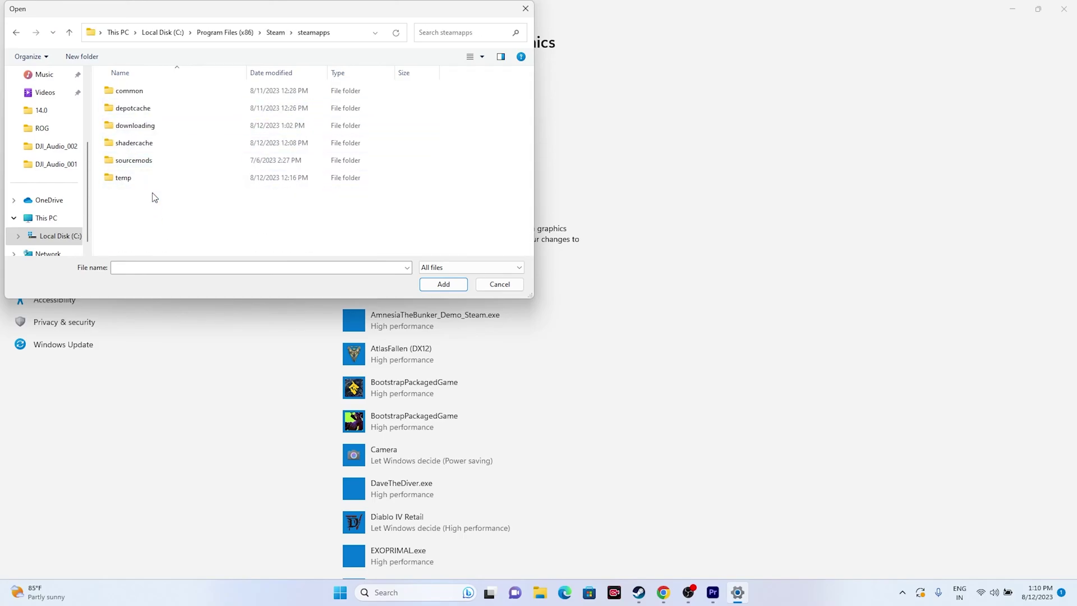
double_click(150, 96)
scroll(154, 179, down, 5)
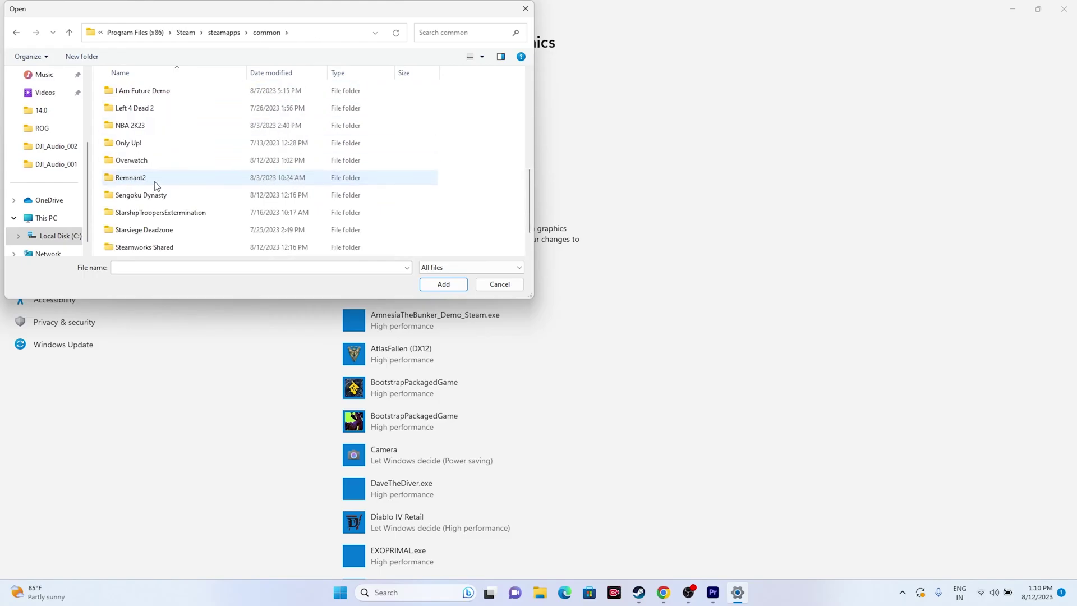
click(156, 164)
double_click(156, 167)
click(156, 166)
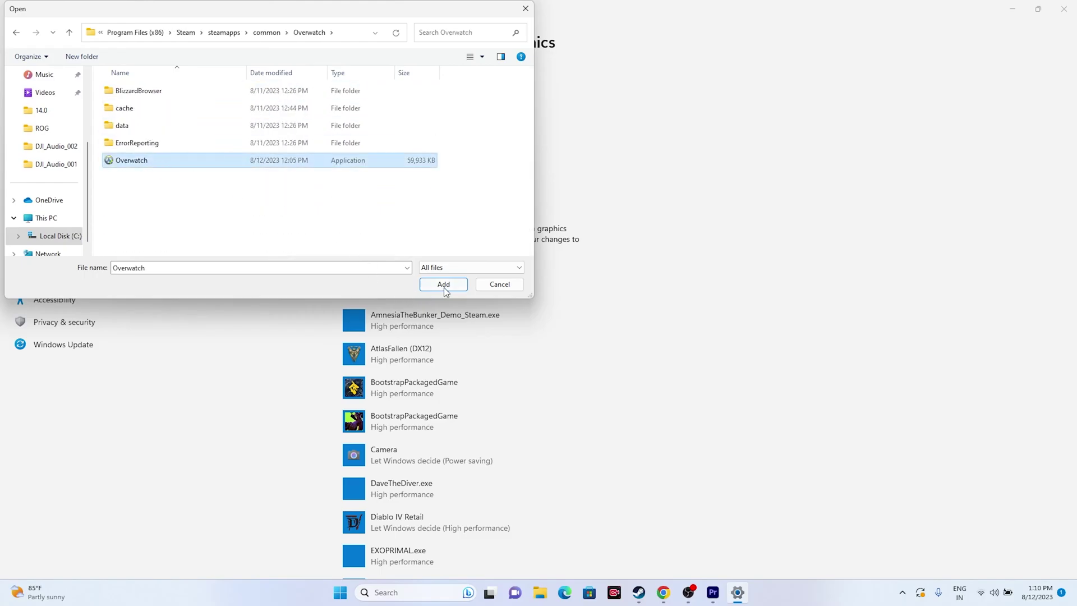
click(493, 284)
Set Overwatch Application's graphics preference to High performance and save.
scroll(546, 250, down, 9)
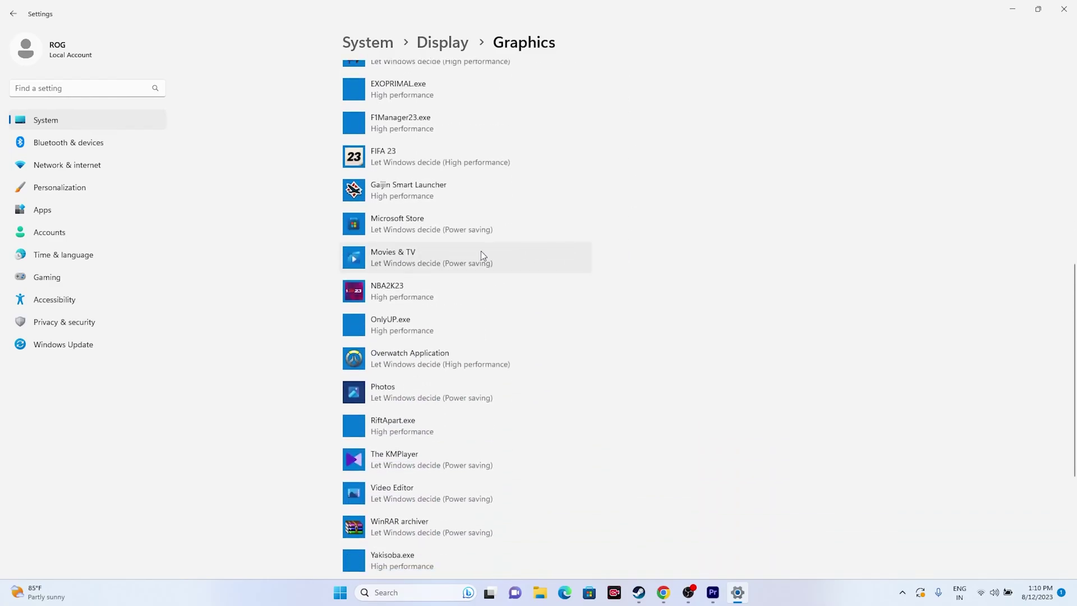
scroll(524, 236, down, 3)
click(404, 133)
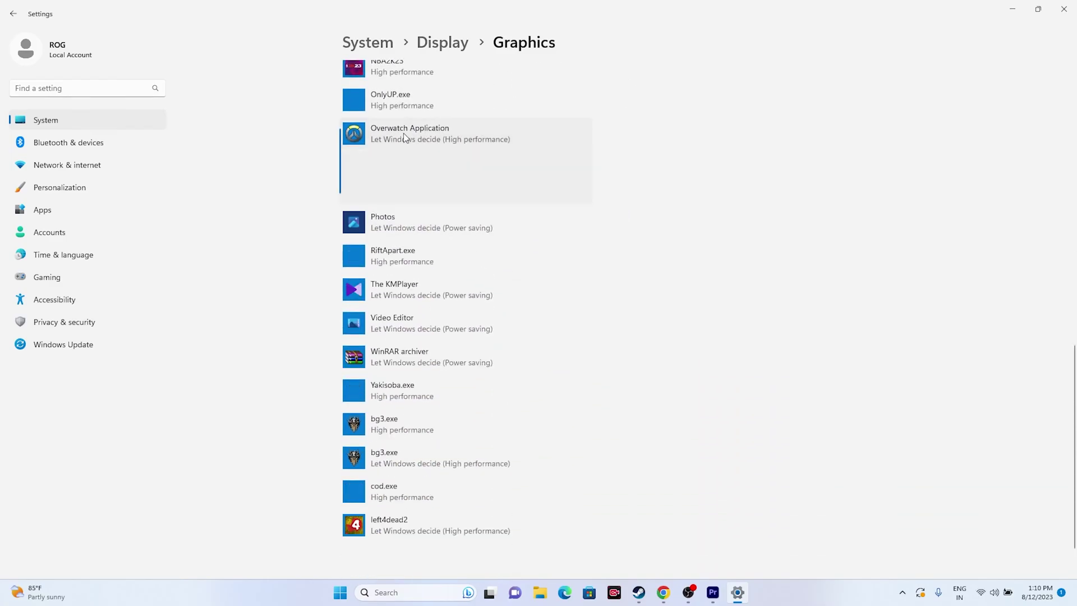
click(493, 192)
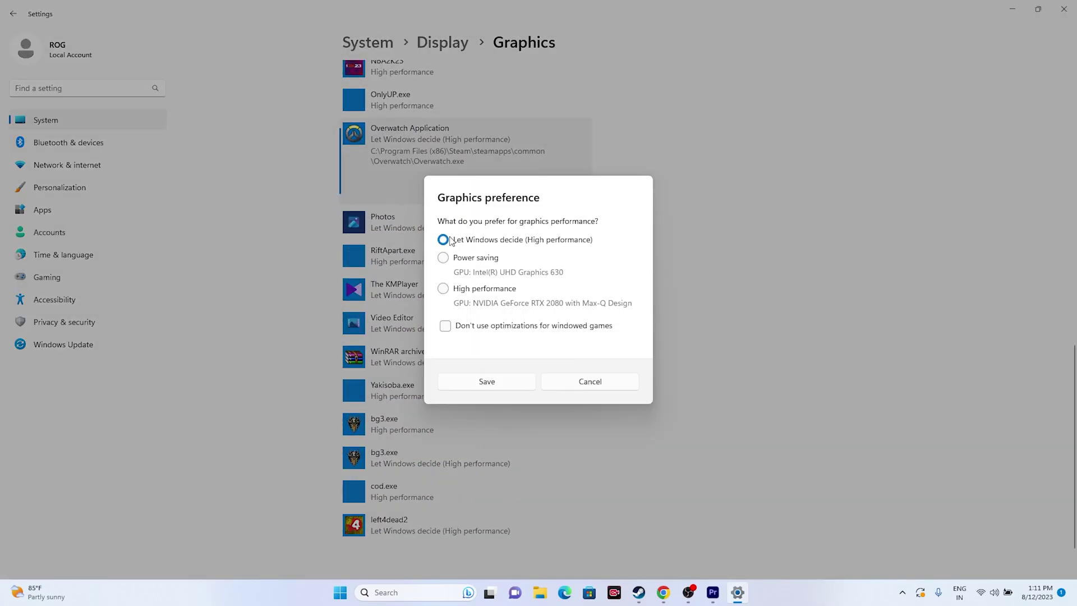
click(444, 290)
click(496, 381)
Close Settings and open Virtual Memory via advanced system settings > Performance > Advanced.
click(1064, 10)
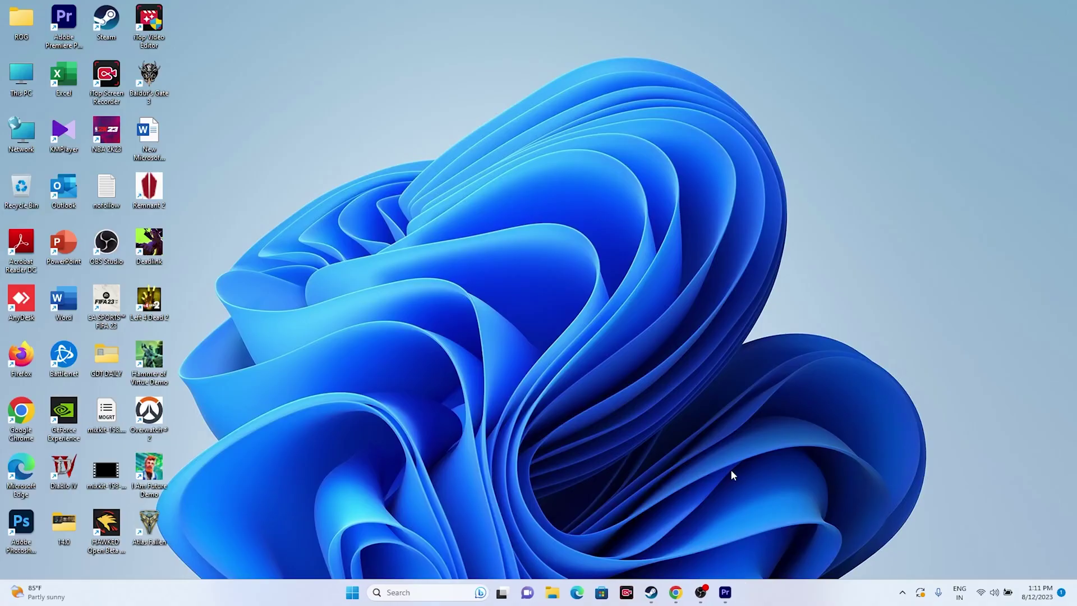
click(652, 591)
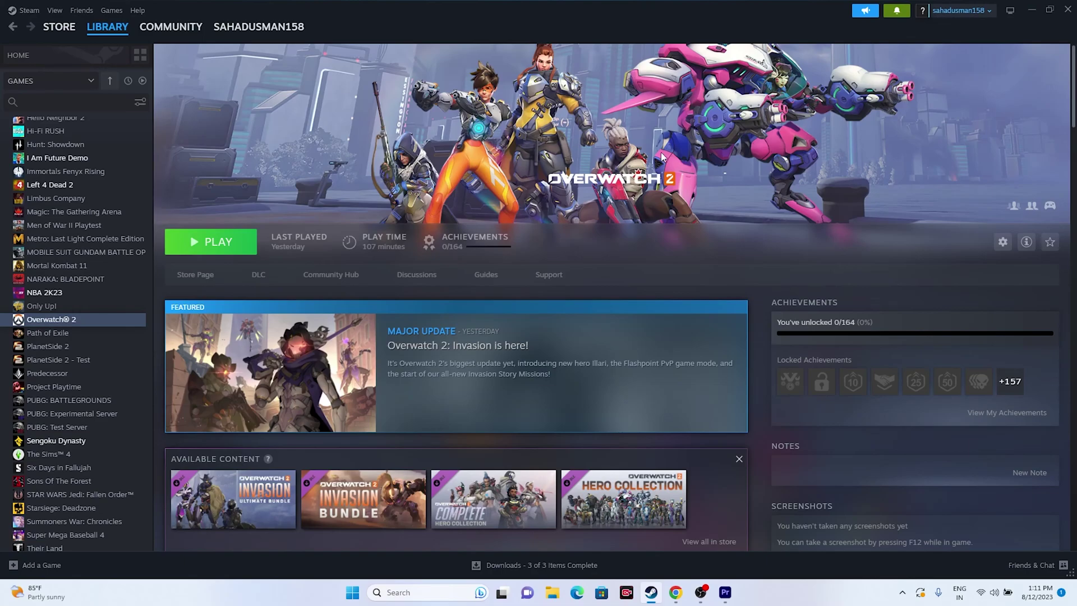
click(1032, 9)
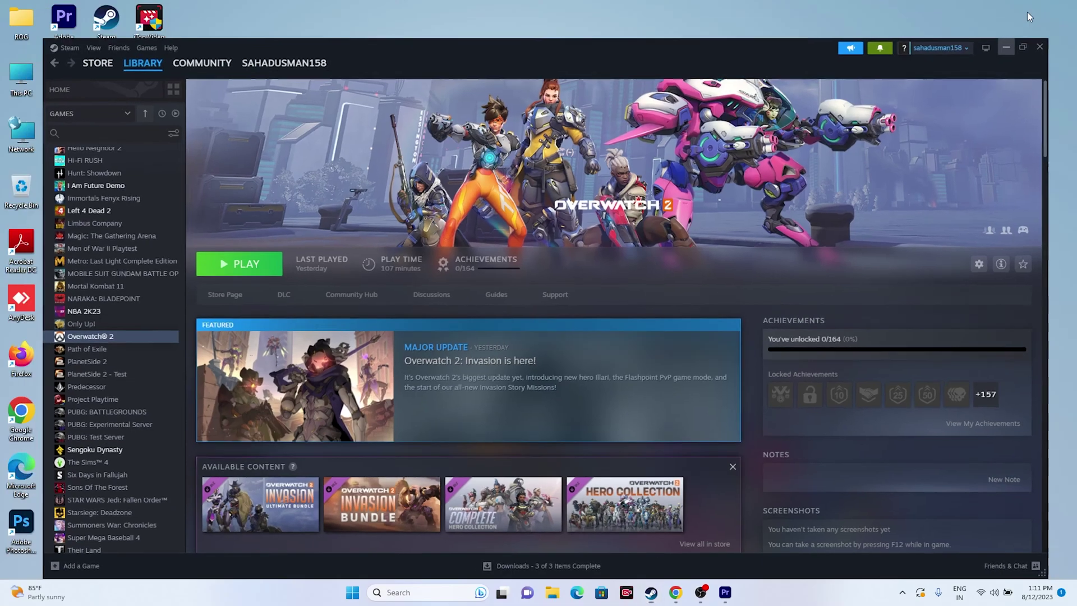
click(424, 594)
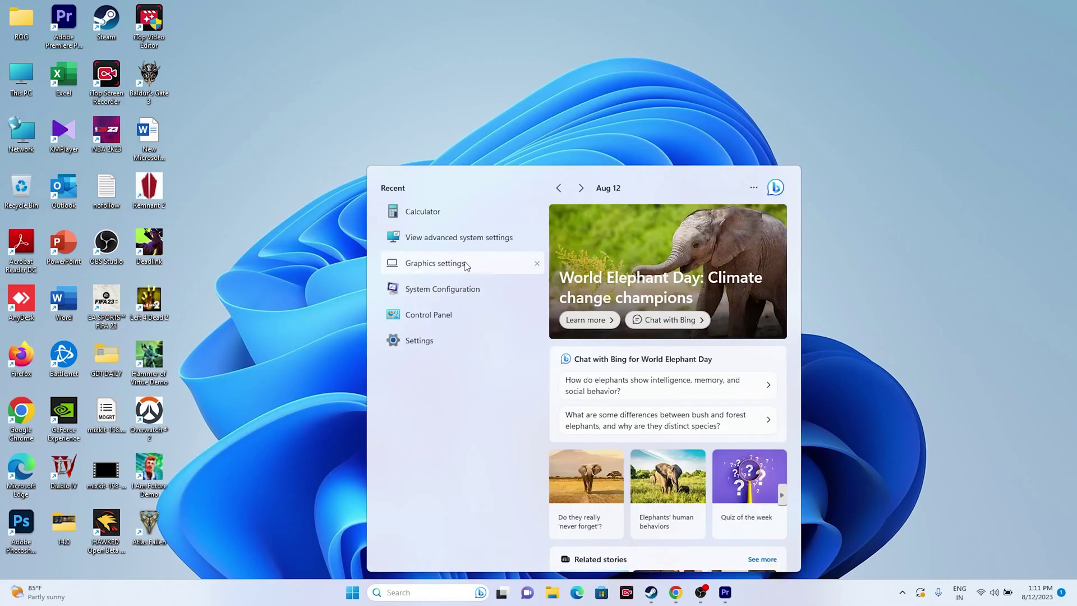
click(469, 238)
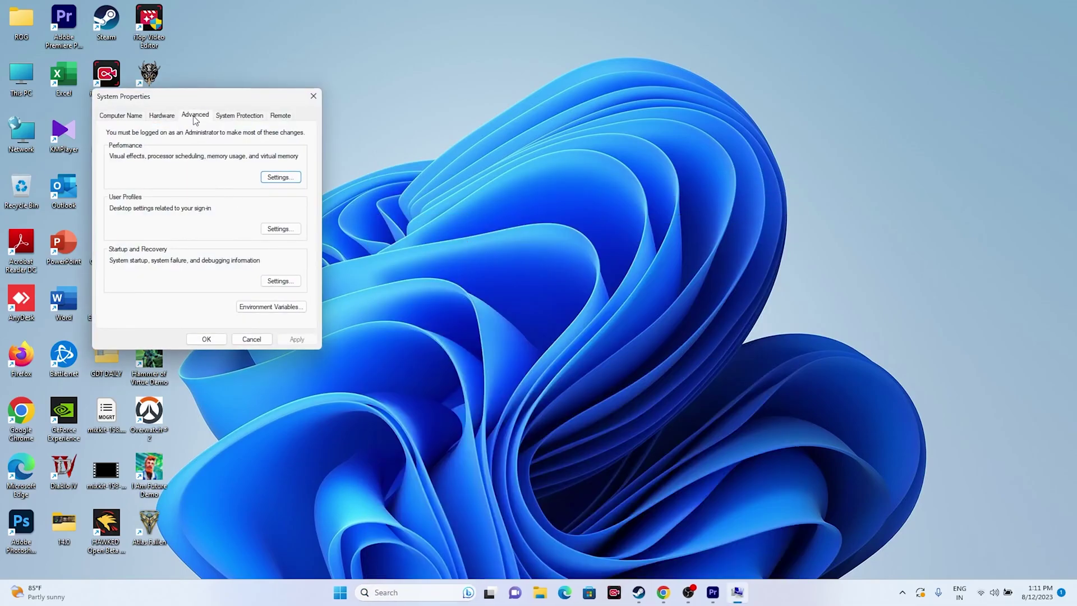
click(279, 177)
click(174, 159)
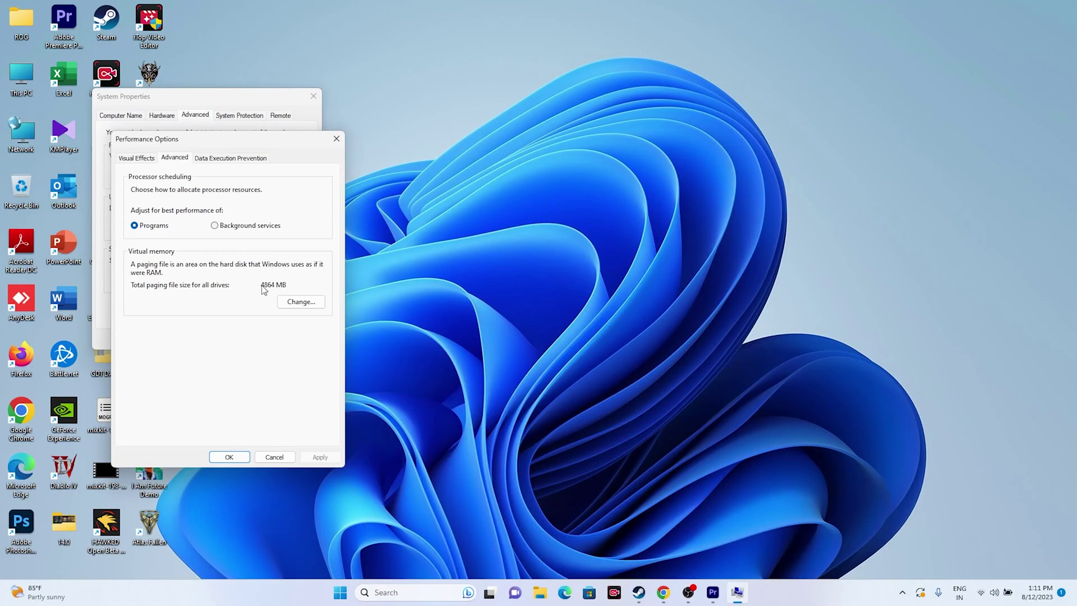
click(297, 303)
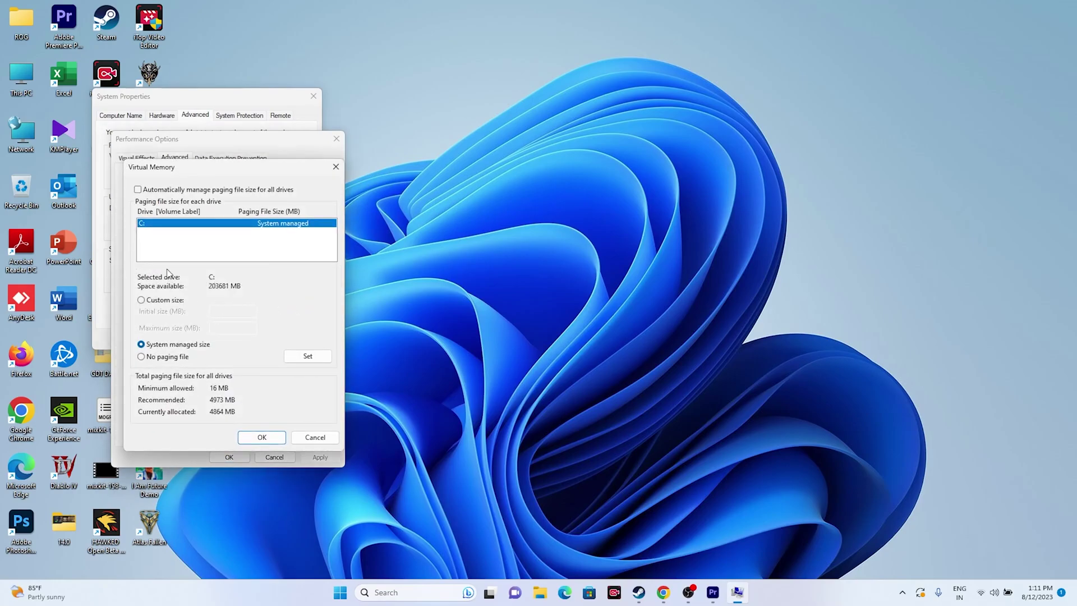
Turn off automatic paging file management and choose Custom size for C:.
click(138, 190)
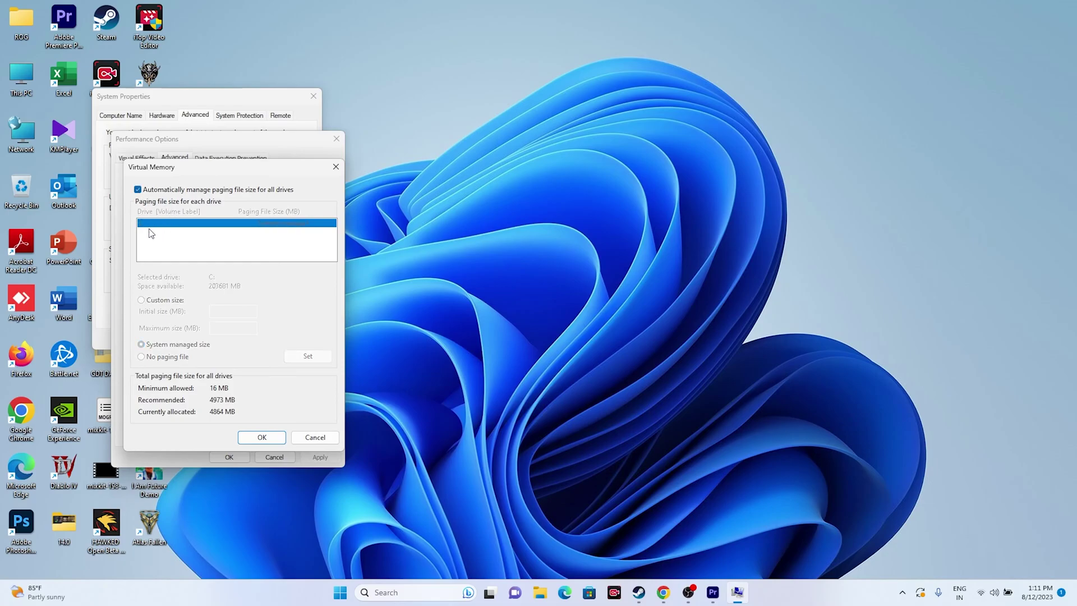
click(138, 189)
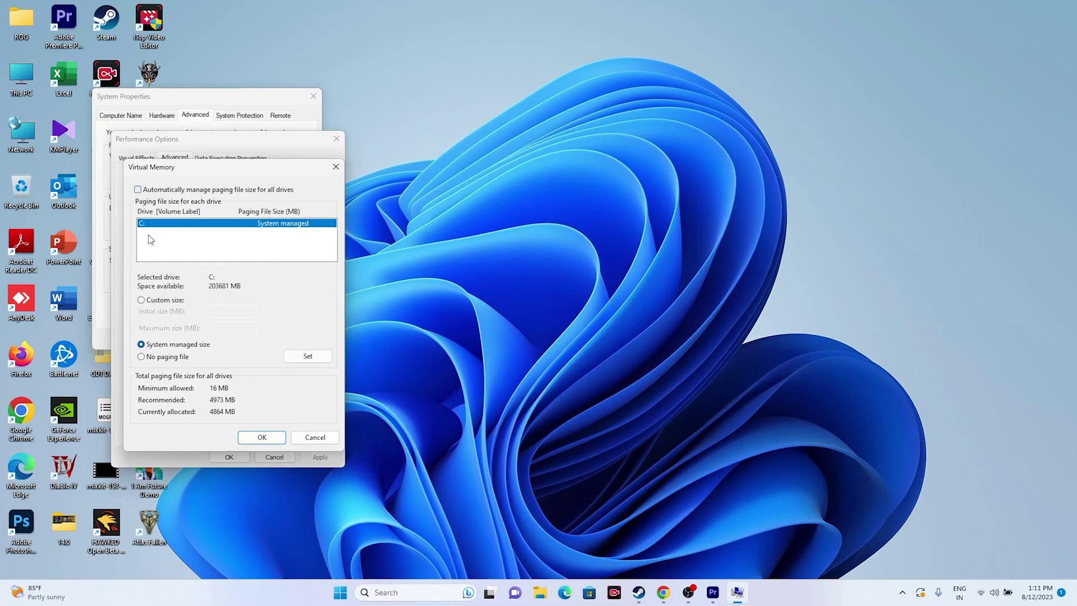
click(141, 301)
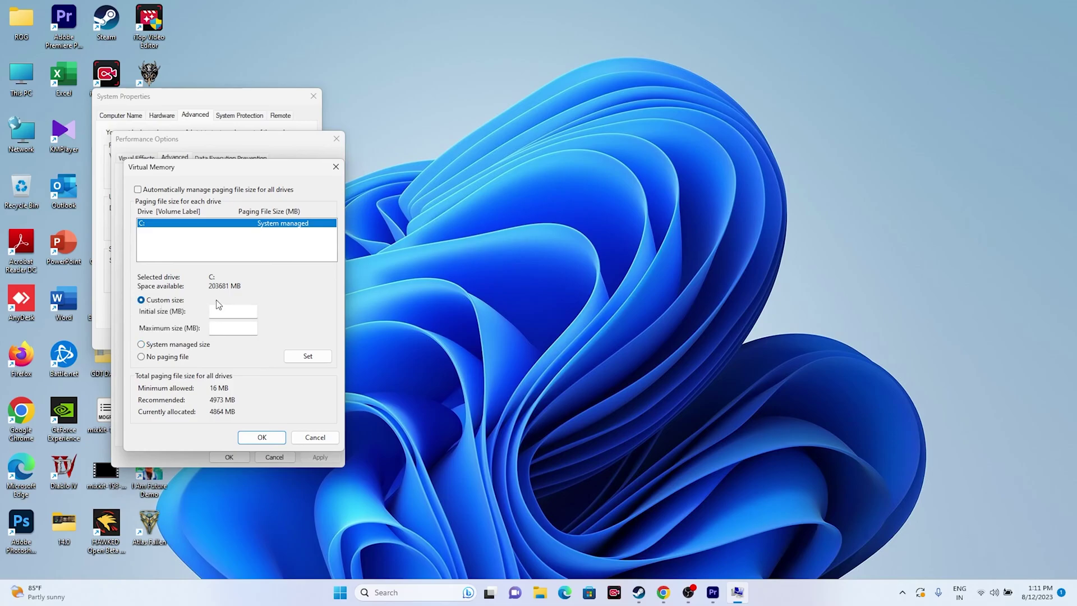
click(224, 311)
click(239, 328)
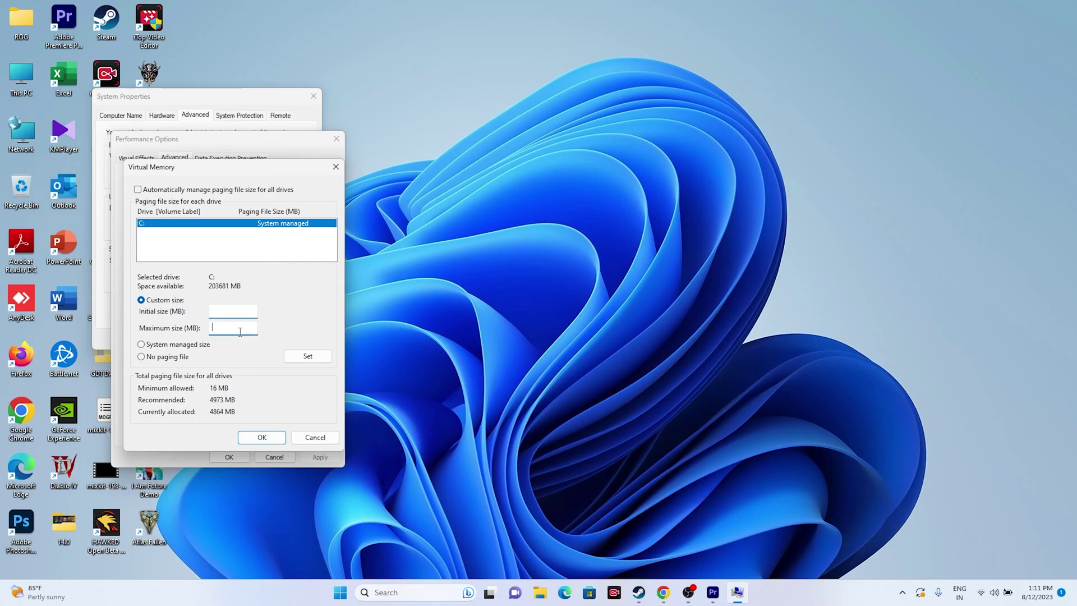
Launch Calculator and start entering 32.
click(415, 592)
click(449, 213)
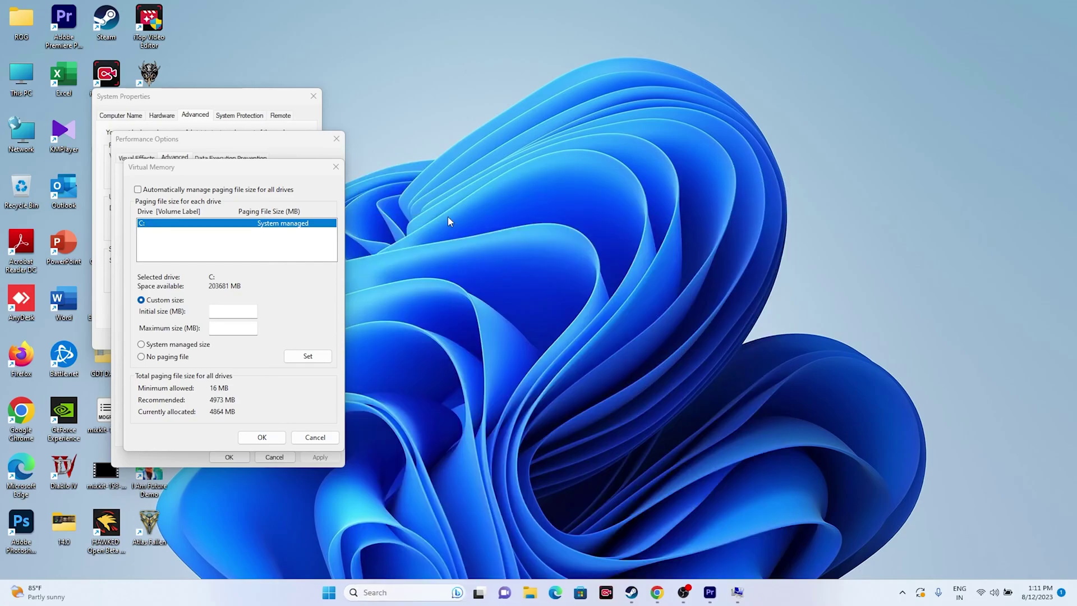
click(707, 328)
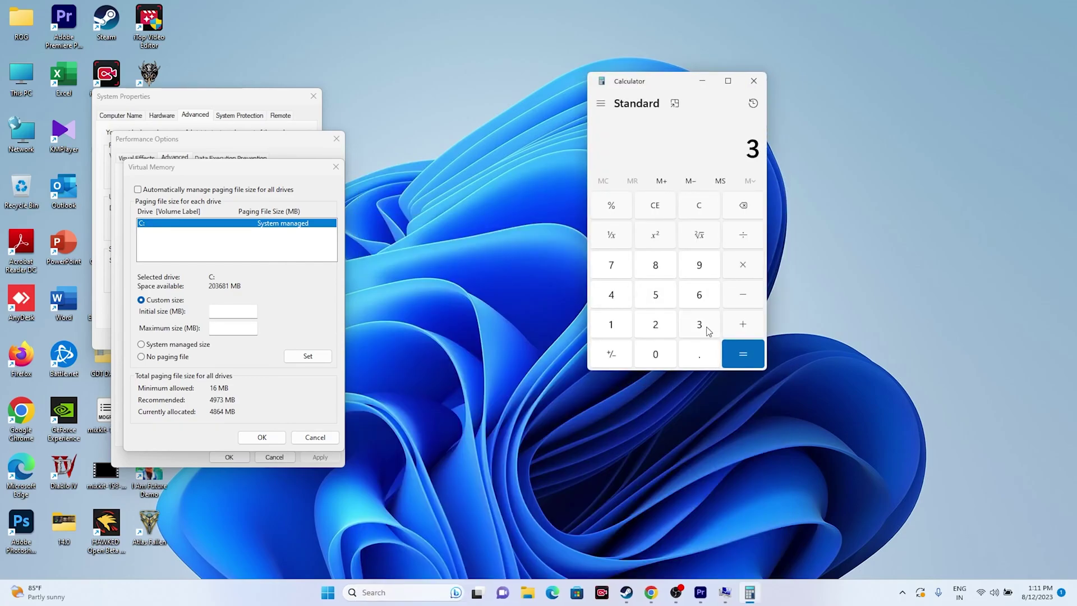
Calculate 32 × 1024 × 1.5 = 49,152 in Calculator.
click(661, 331)
click(741, 275)
click(629, 326)
click(651, 353)
click(654, 329)
click(612, 302)
click(743, 352)
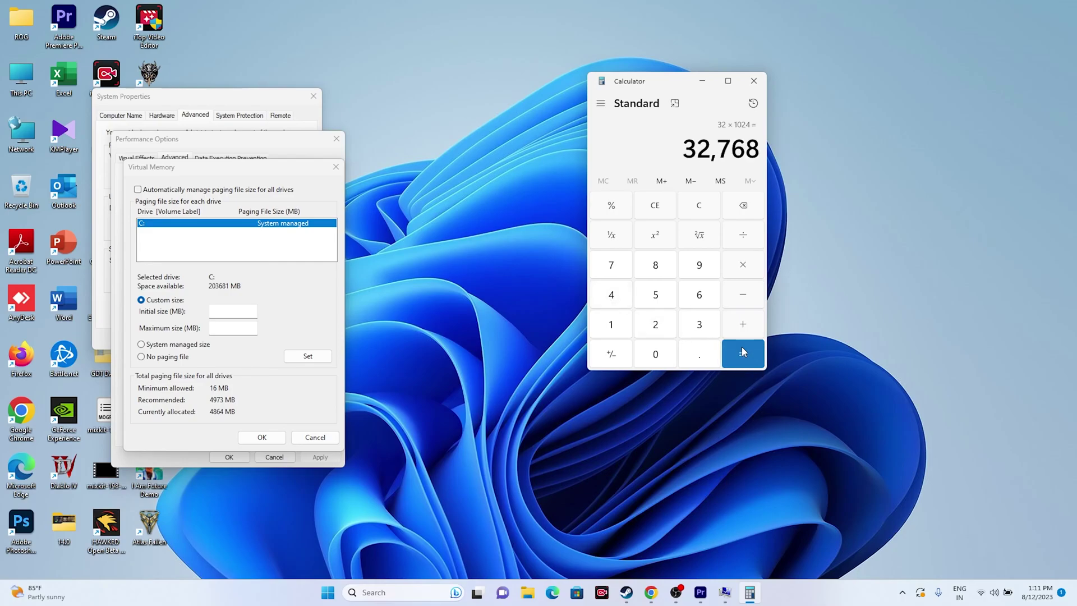
click(747, 269)
click(618, 331)
click(685, 359)
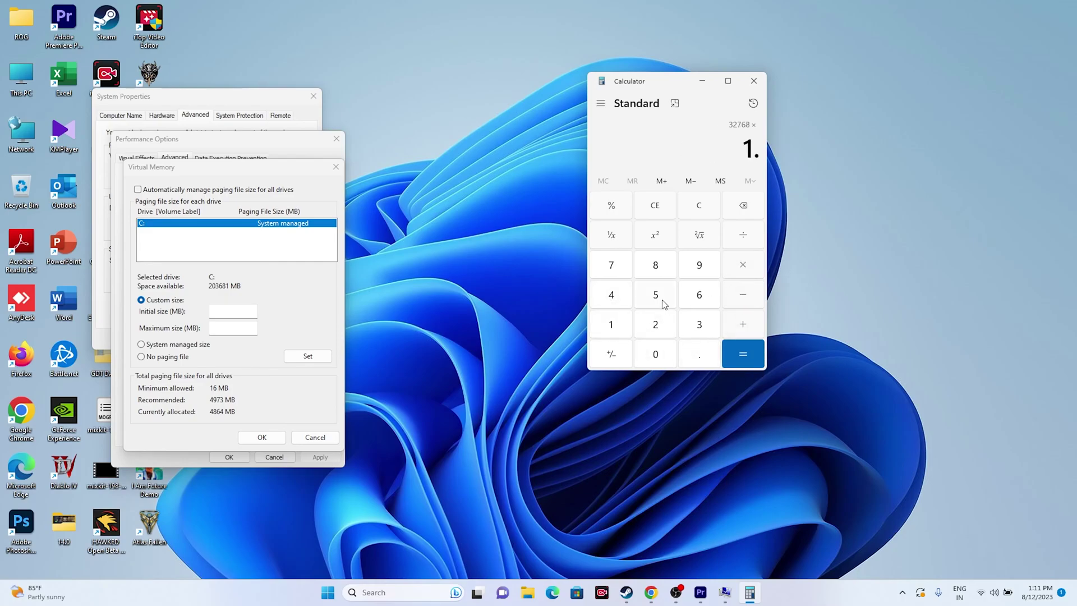
click(662, 302)
click(743, 353)
Copy 49,152 and paste it as the paging file's Initial size.
drag(687, 149, 762, 149)
right_click(764, 149)
click(785, 158)
click(217, 310)
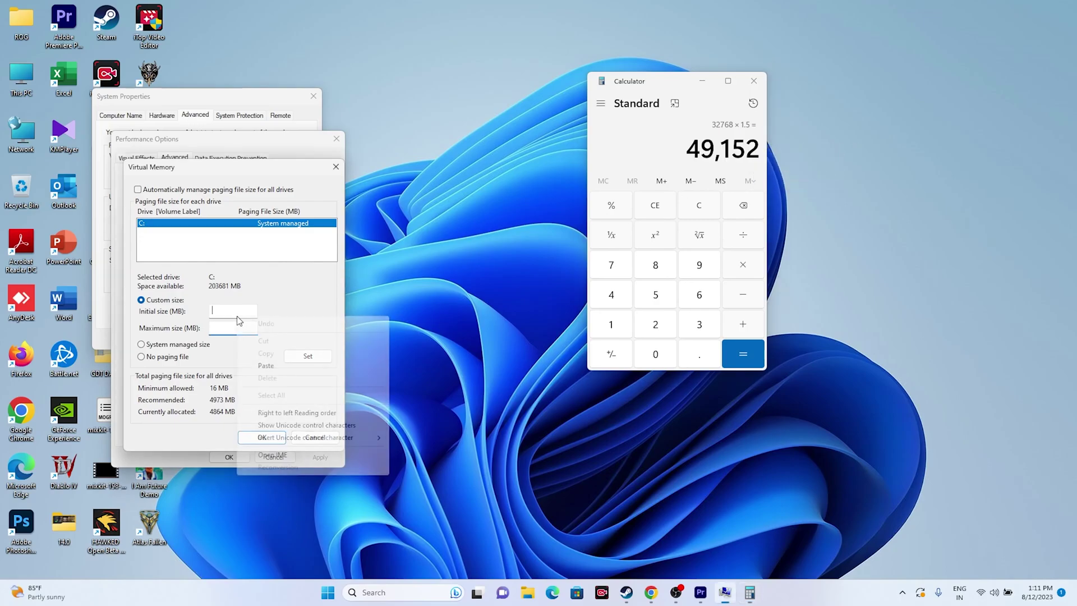
right_click(239, 312)
click(265, 366)
click(250, 331)
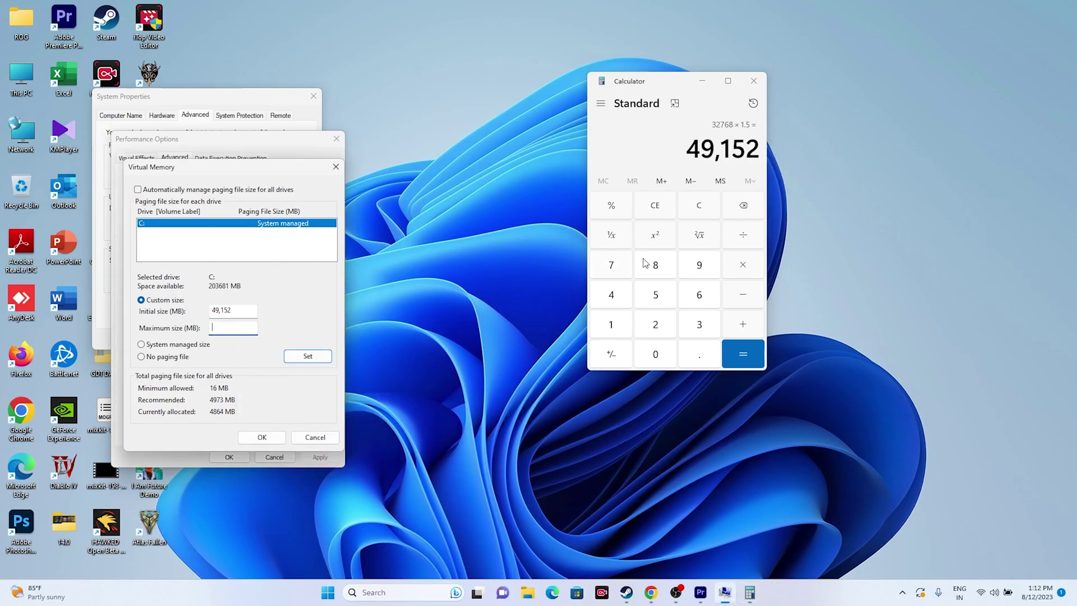
Calculate 32 × 1024 × 3 = 98,304 in Calculator.
click(663, 209)
click(698, 321)
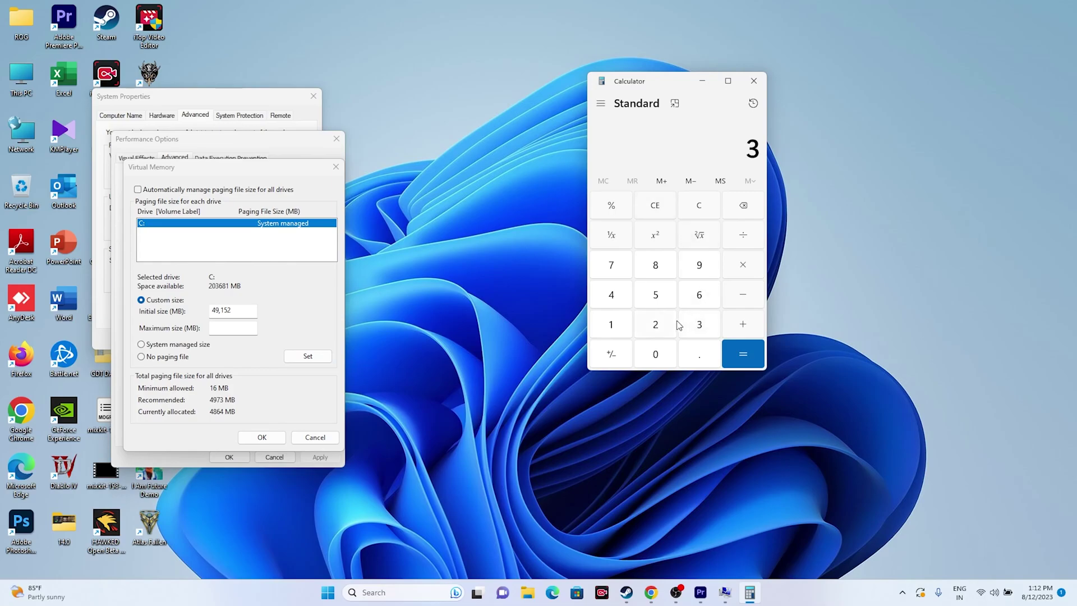
click(662, 327)
click(743, 266)
click(619, 325)
click(653, 354)
click(655, 324)
click(612, 294)
click(743, 353)
click(743, 265)
click(699, 324)
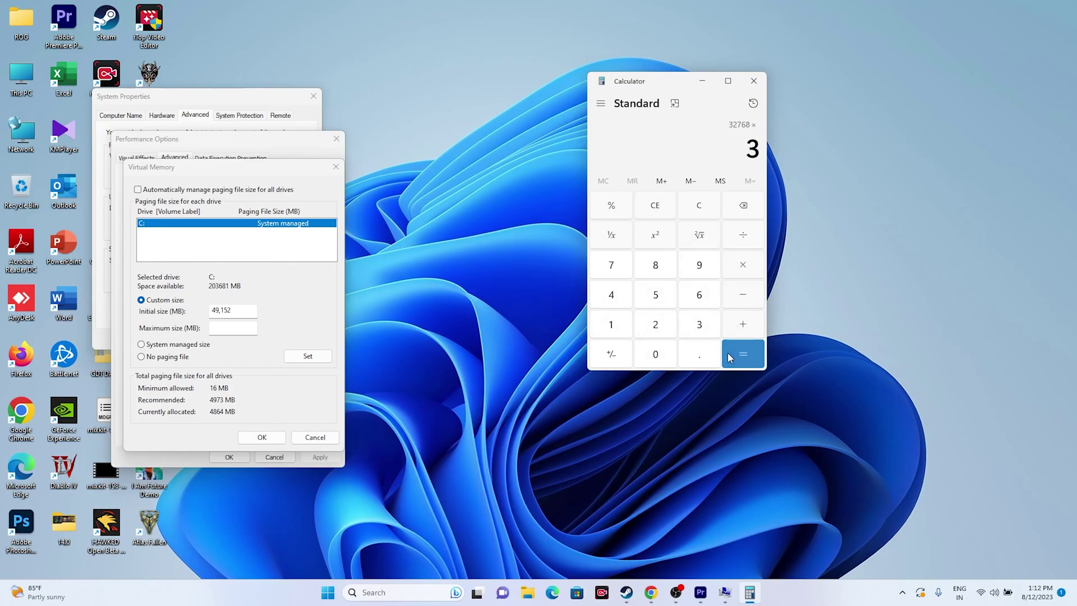
click(743, 353)
Paste 98,304 as Maximum size, apply with OK, and close Performance Options and System Properties.
drag(686, 144, 761, 147)
right_click(742, 146)
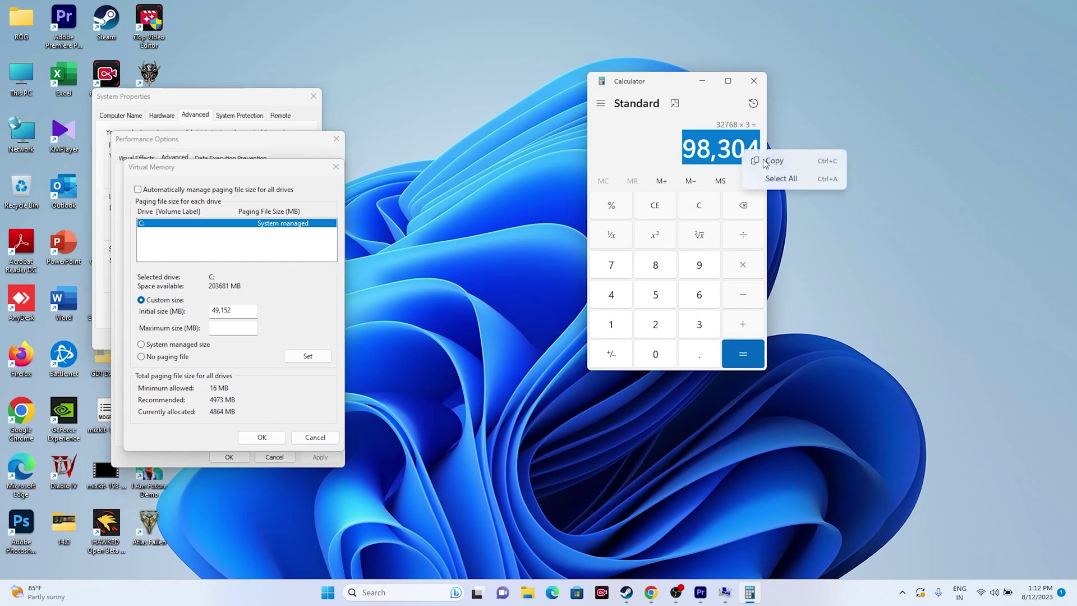
click(763, 155)
click(236, 328)
right_click(236, 328)
click(263, 377)
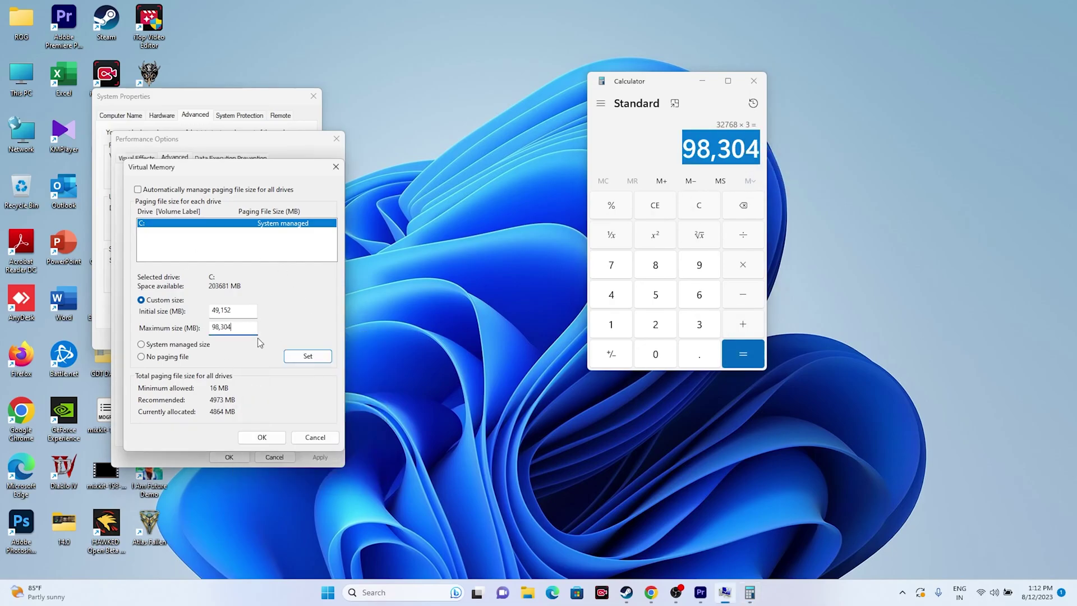
click(273, 440)
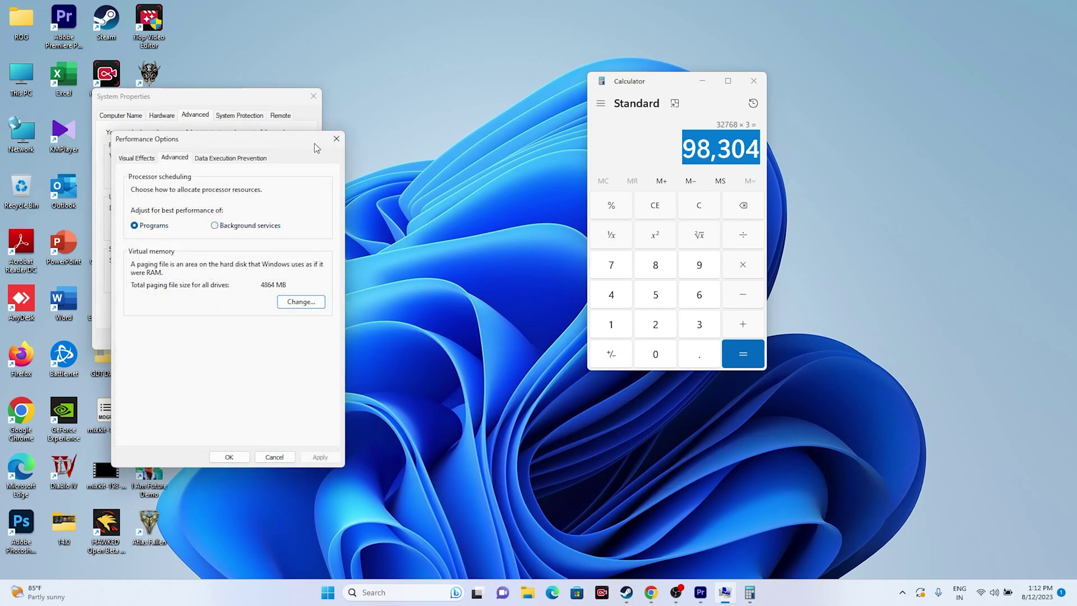
click(337, 138)
click(314, 97)
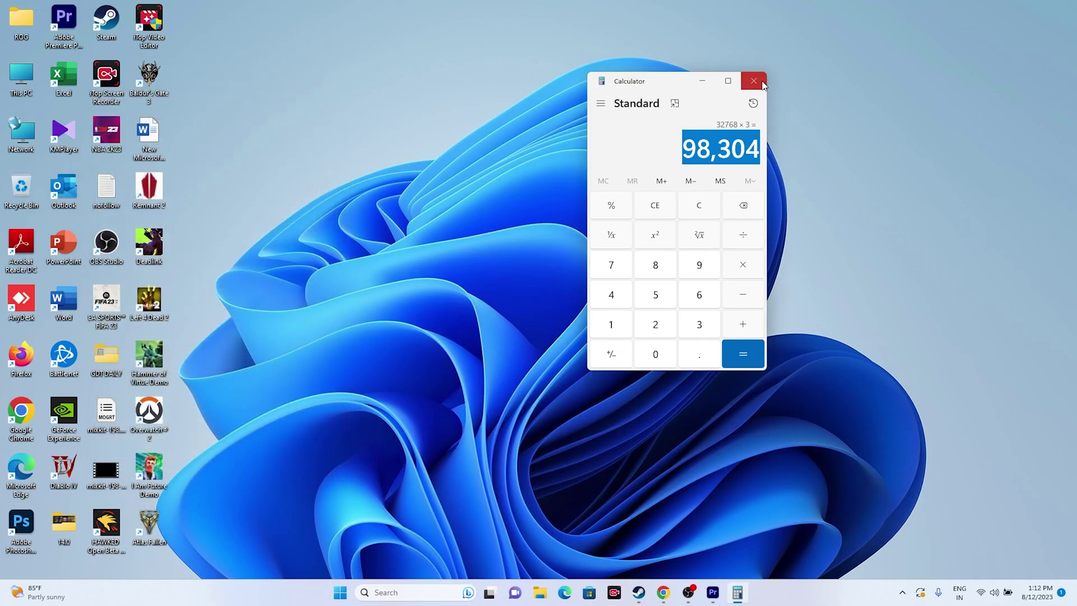
Close Calculator and review Windows Update's pending-restart 2023-08 cumulative update in Settings.
click(754, 81)
click(651, 592)
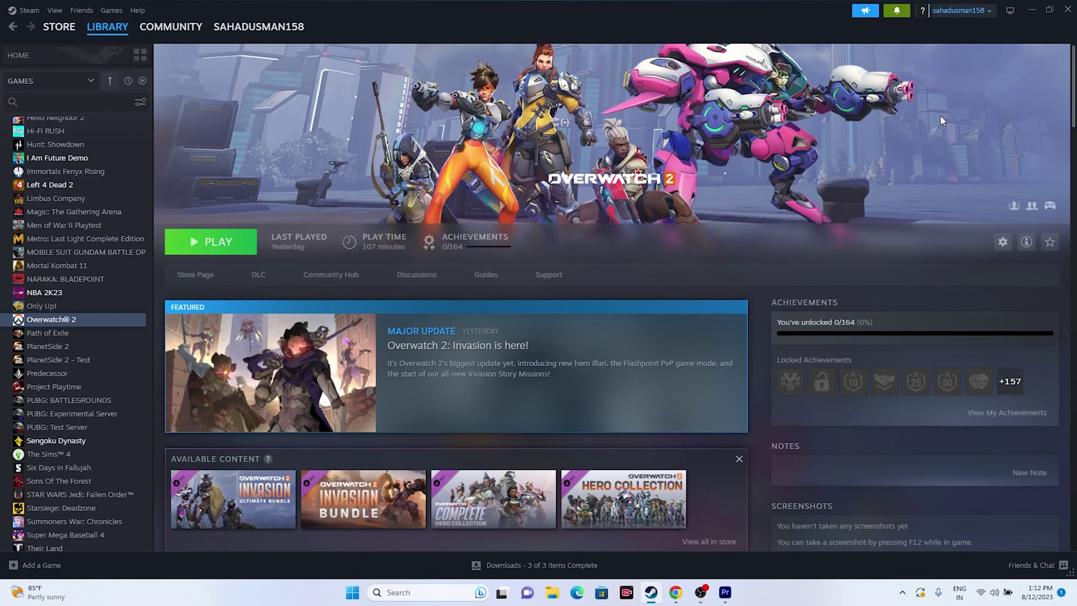
click(1031, 10)
click(415, 593)
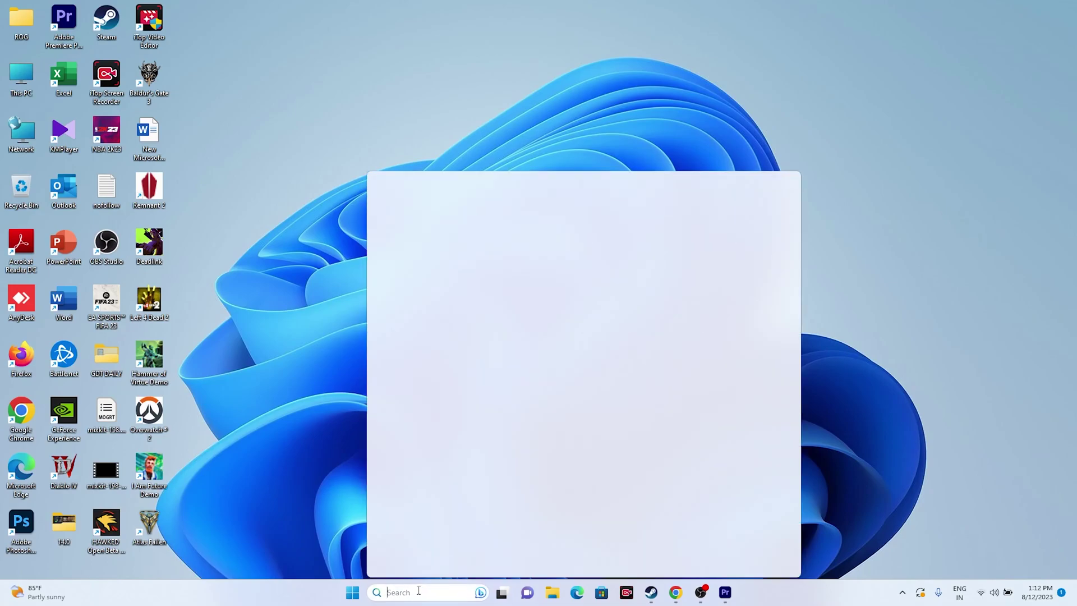
click(420, 341)
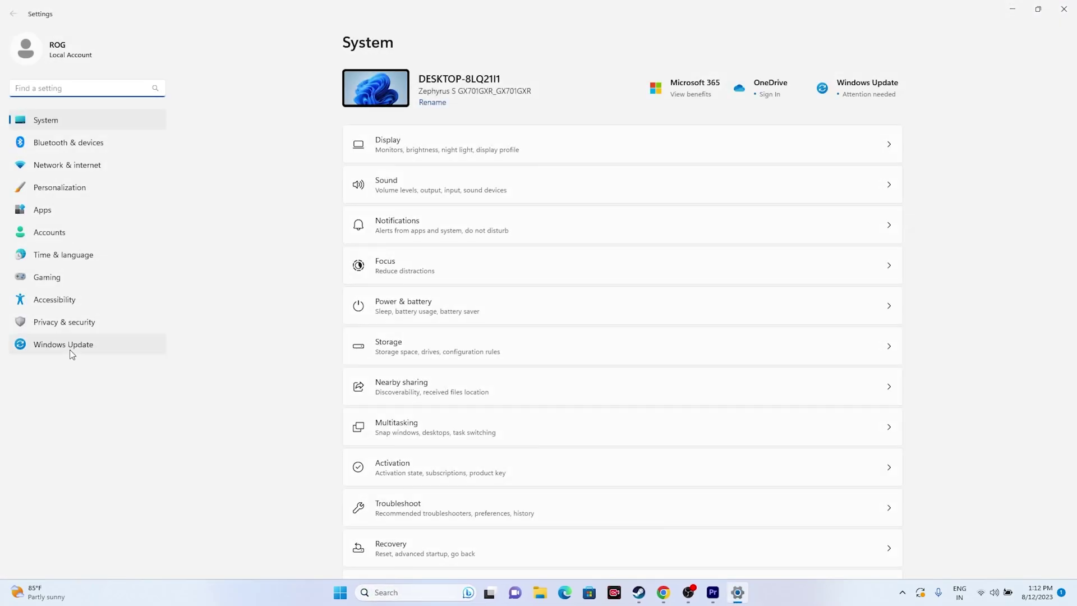
click(70, 346)
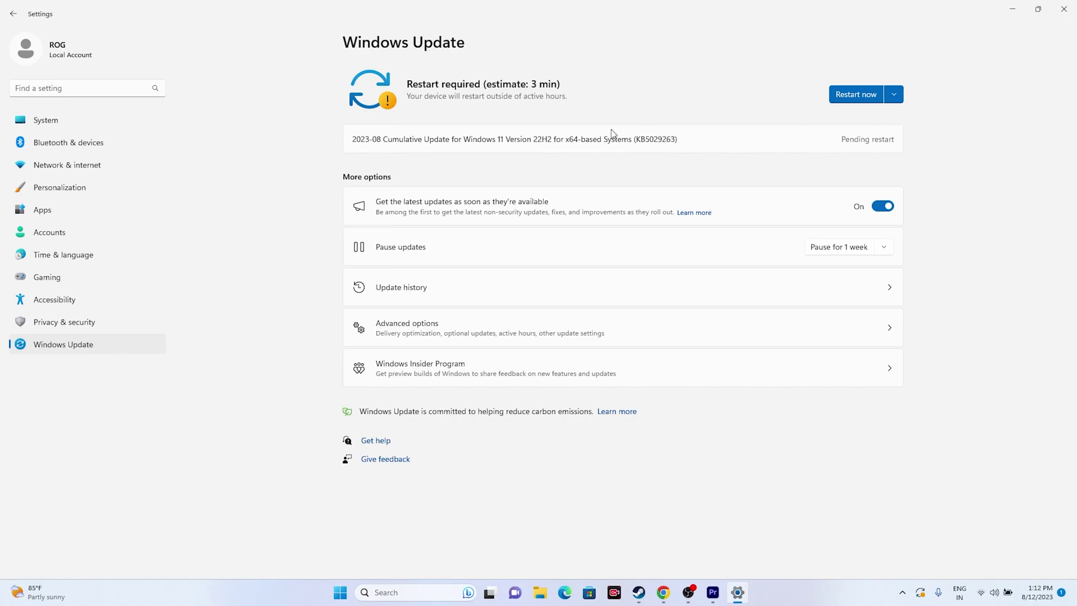
click(1063, 9)
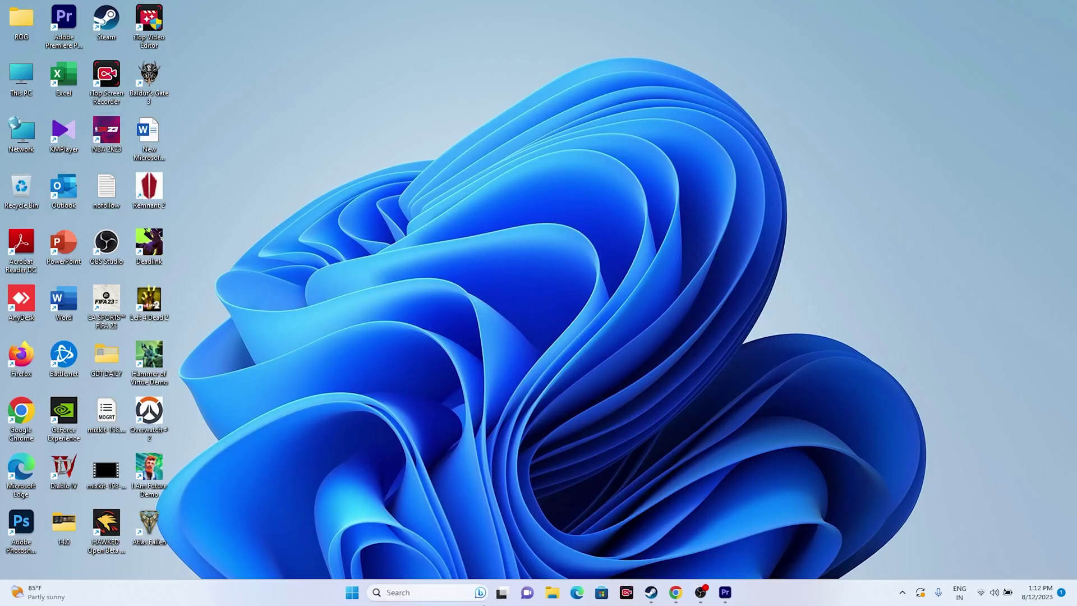
click(651, 592)
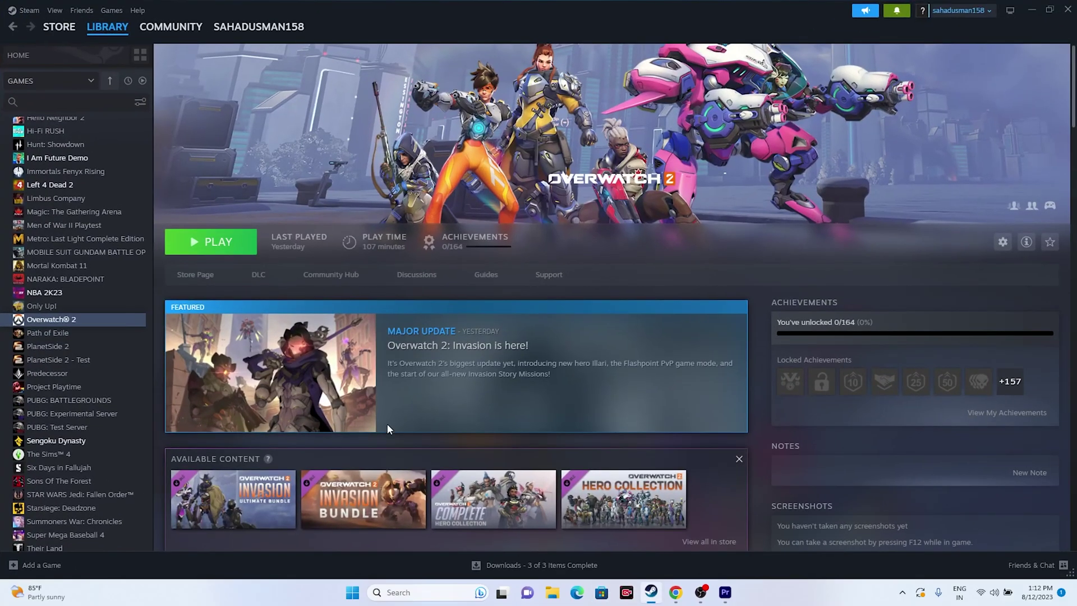
Locate GeForce Game Ready Driver 536.99 (Aug 08, 2023) in the GeForce Drivers results.
click(676, 593)
click(198, 7)
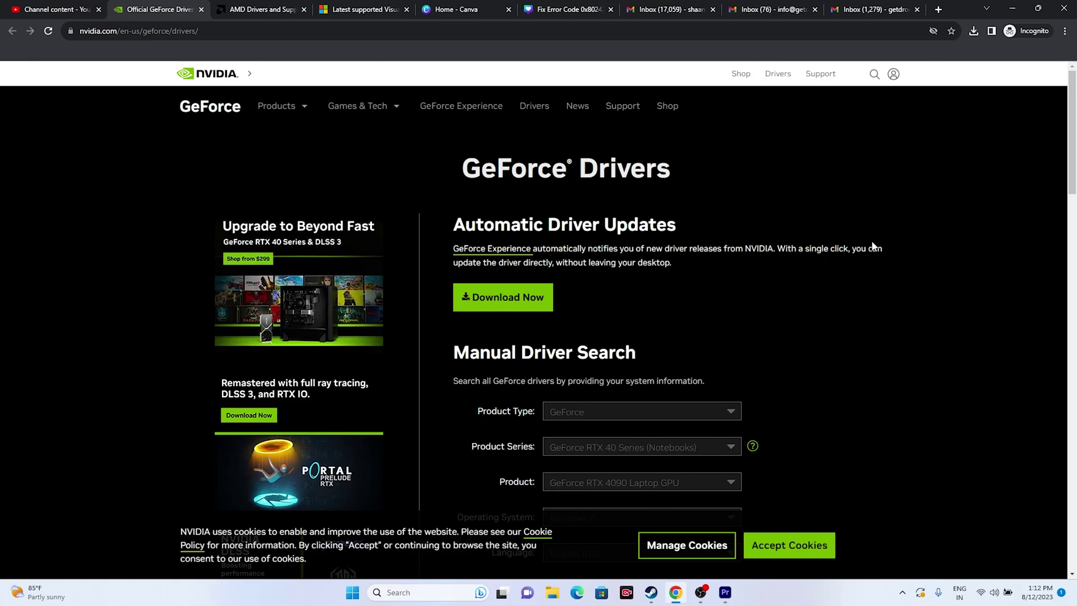
scroll(873, 247, down, 4)
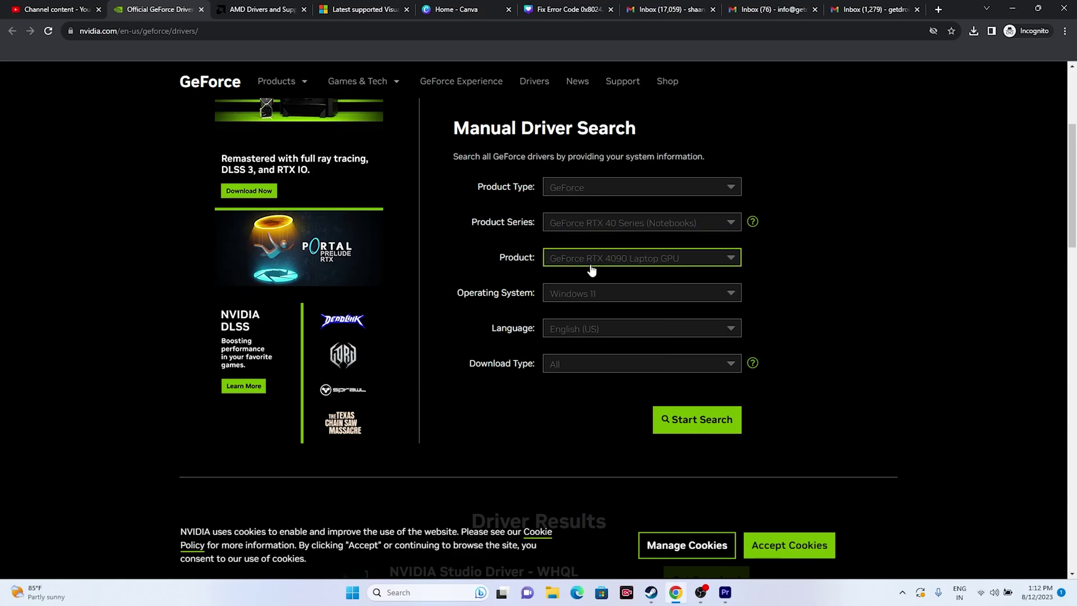
scroll(797, 303, down, 6)
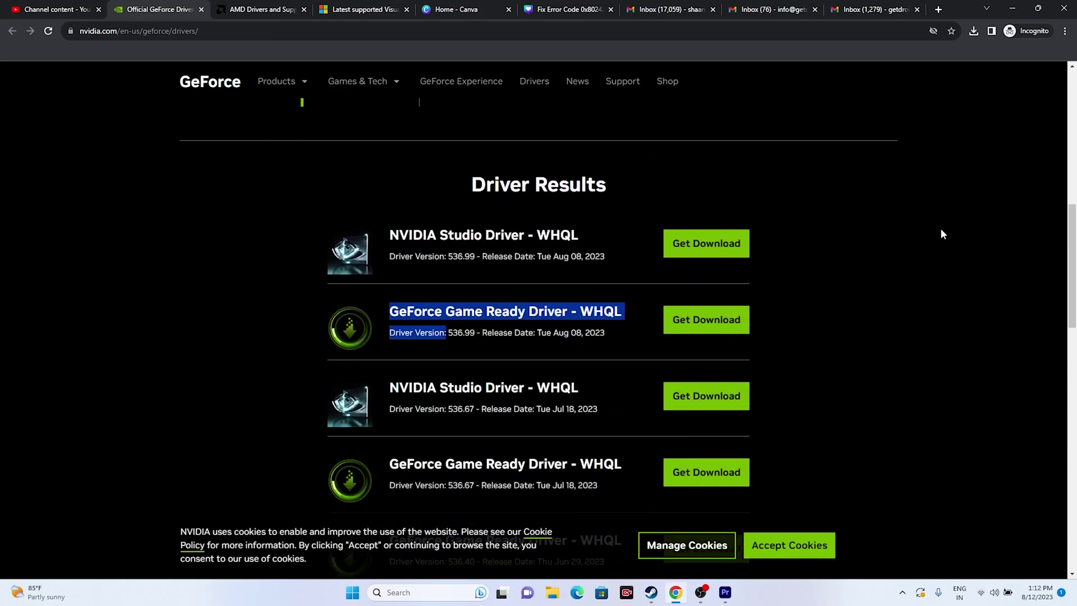
click(492, 338)
drag(451, 333, 602, 333)
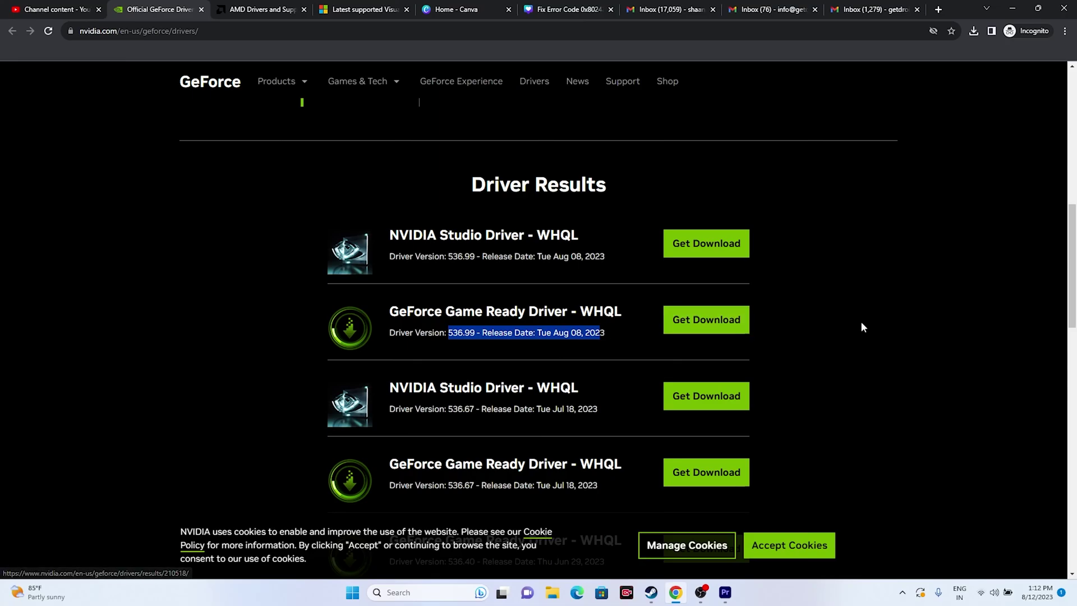
key(ctrl+Tab)
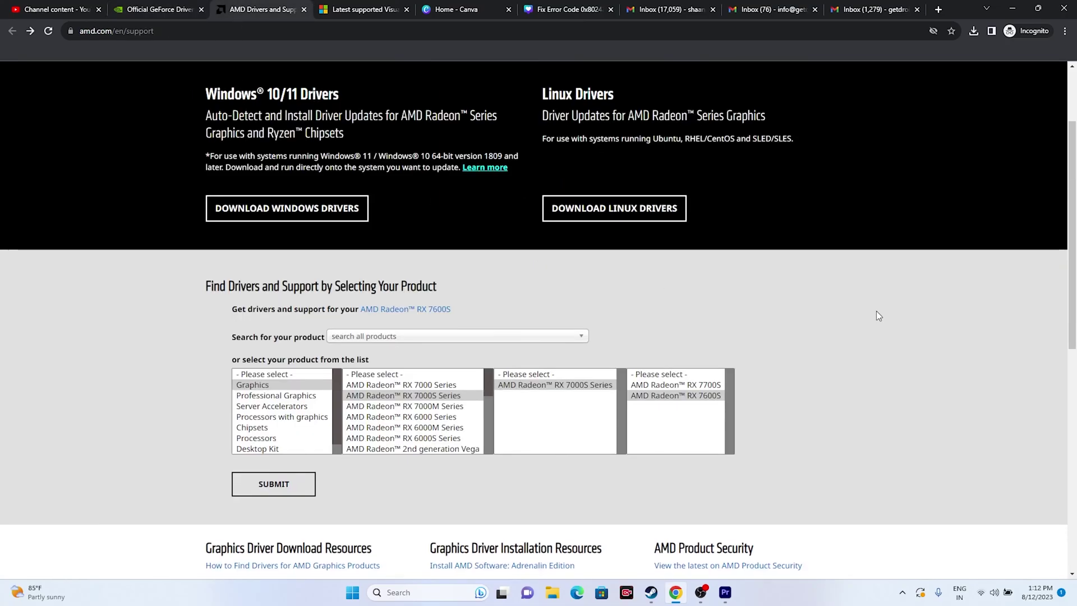
Submit the Radeon RX 7600S product choice and scroll its driver downloads page.
scroll(875, 315, down, 1)
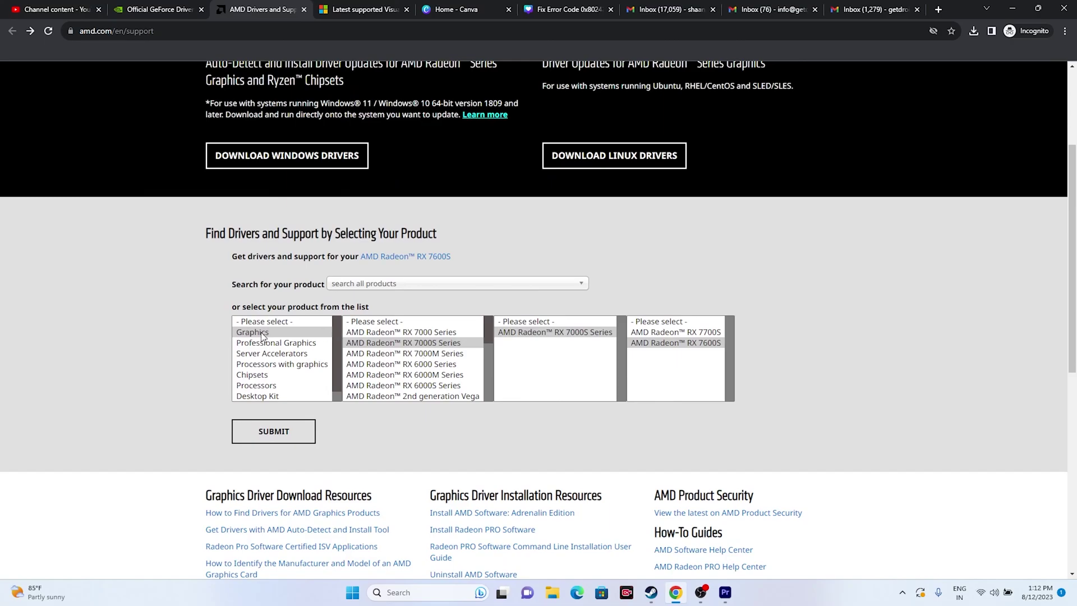
click(302, 438)
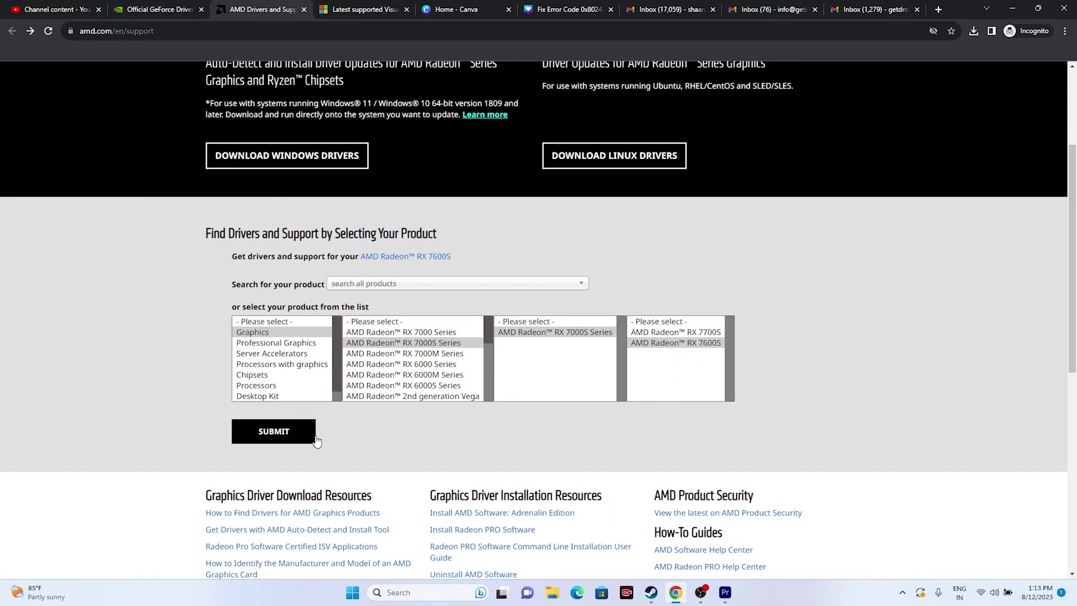
scroll(440, 310, down, 3)
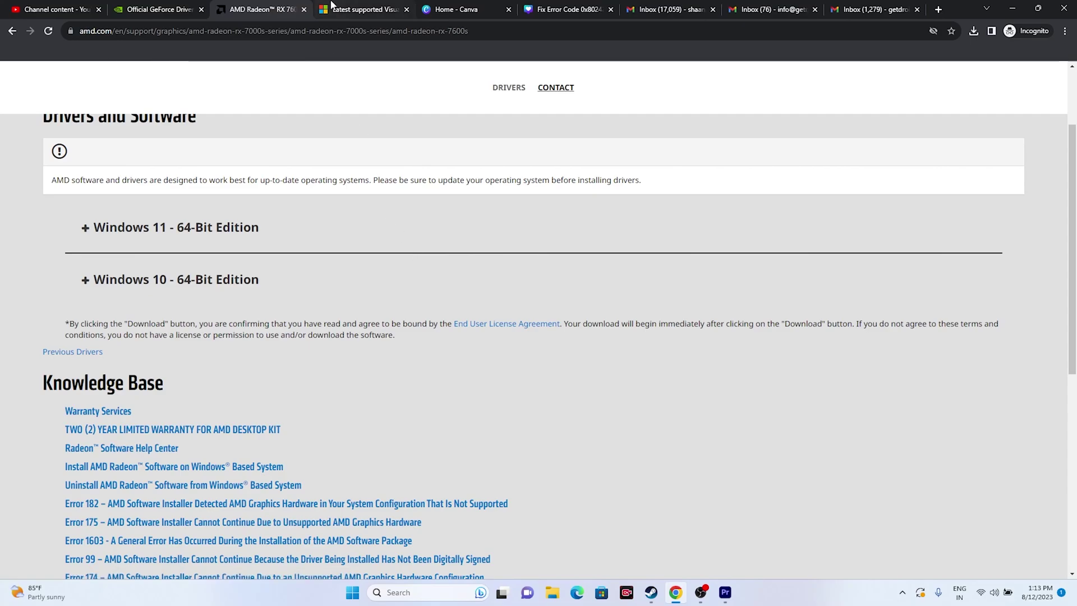
click(345, 5)
Scroll to the Visual Studio 2015–2022 redistributable table with ARM64, X86 and X64 links.
drag(536, 212, 325, 184)
click(537, 194)
scroll(593, 278, down, 6)
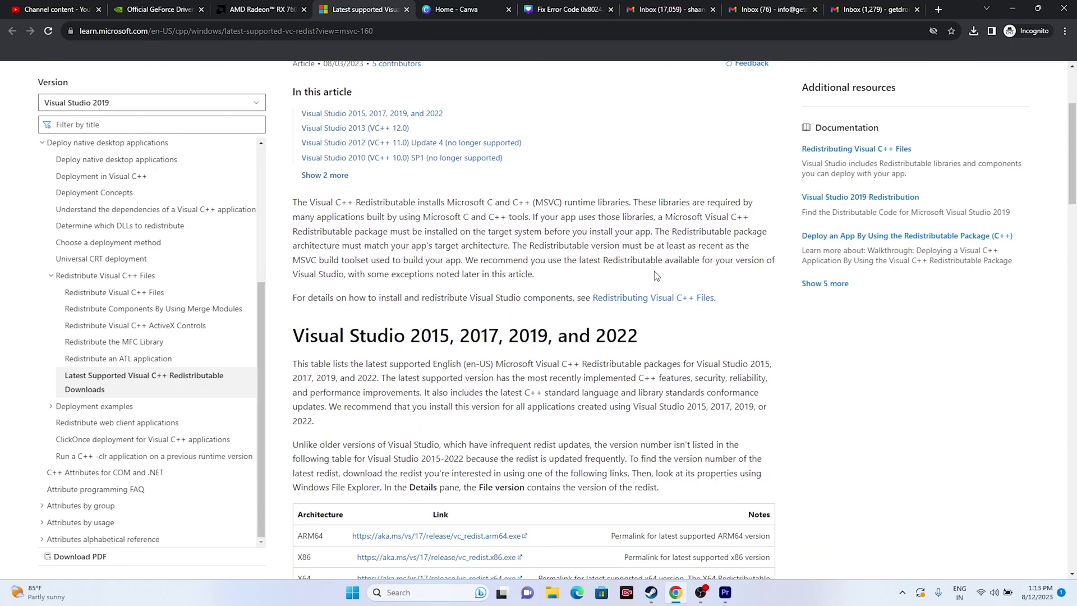
scroll(655, 275, down, 1)
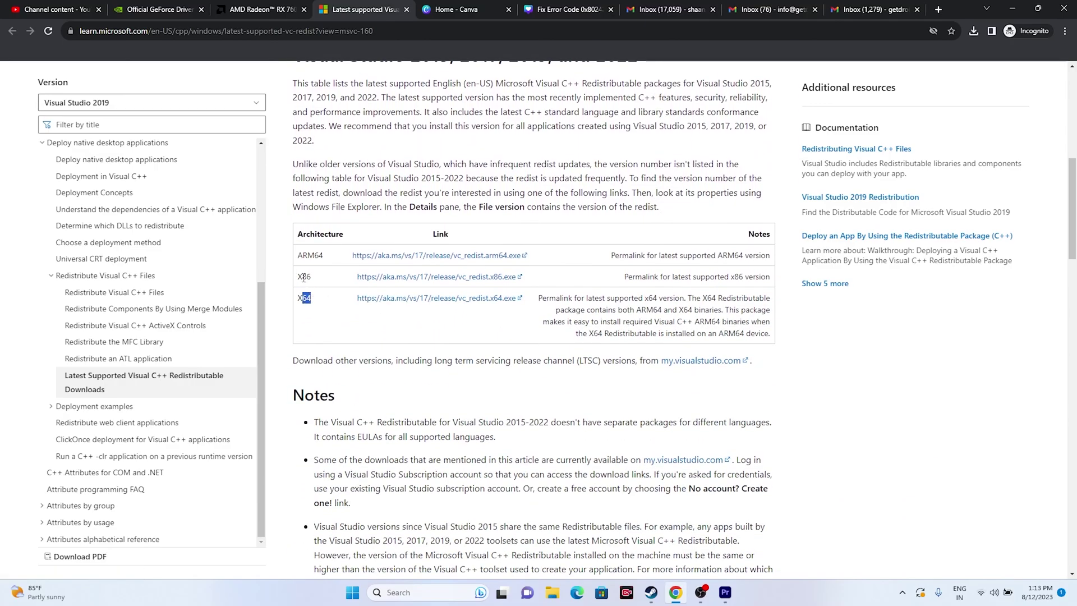
drag(302, 277, 308, 278)
scroll(922, 394, up, 2)
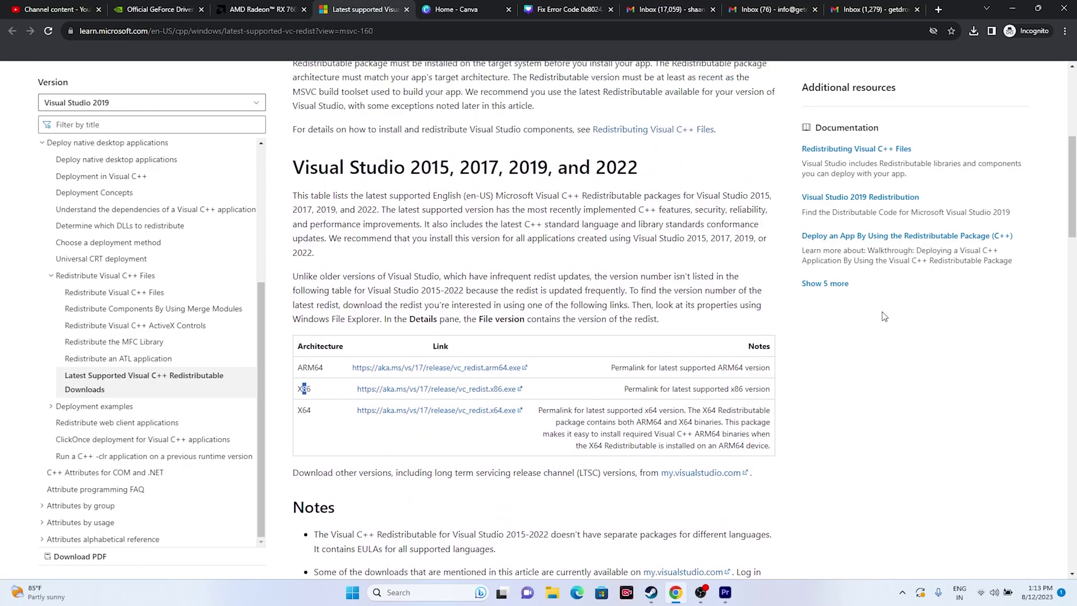